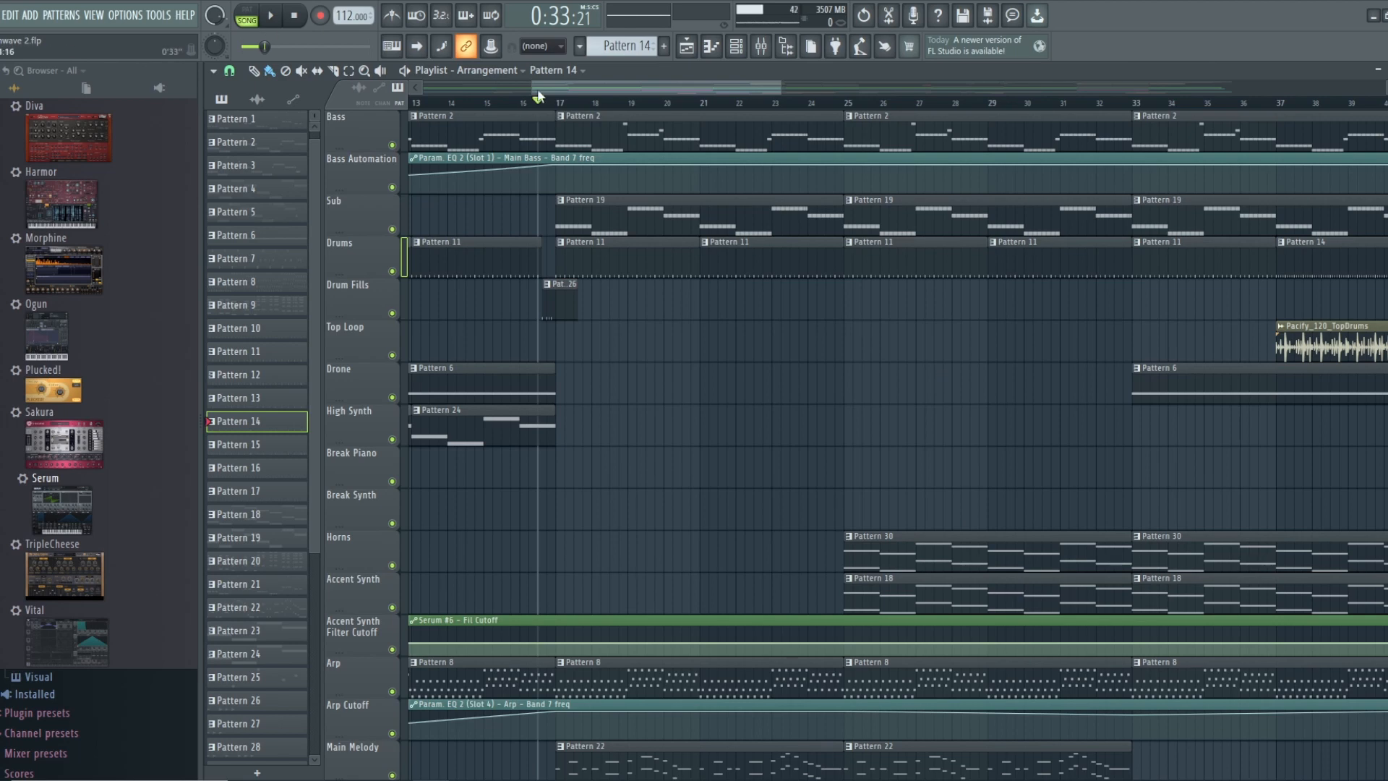
Play the song from bar 15 through the first drum fill at bar 17, and stop playback
left_click(485, 106)
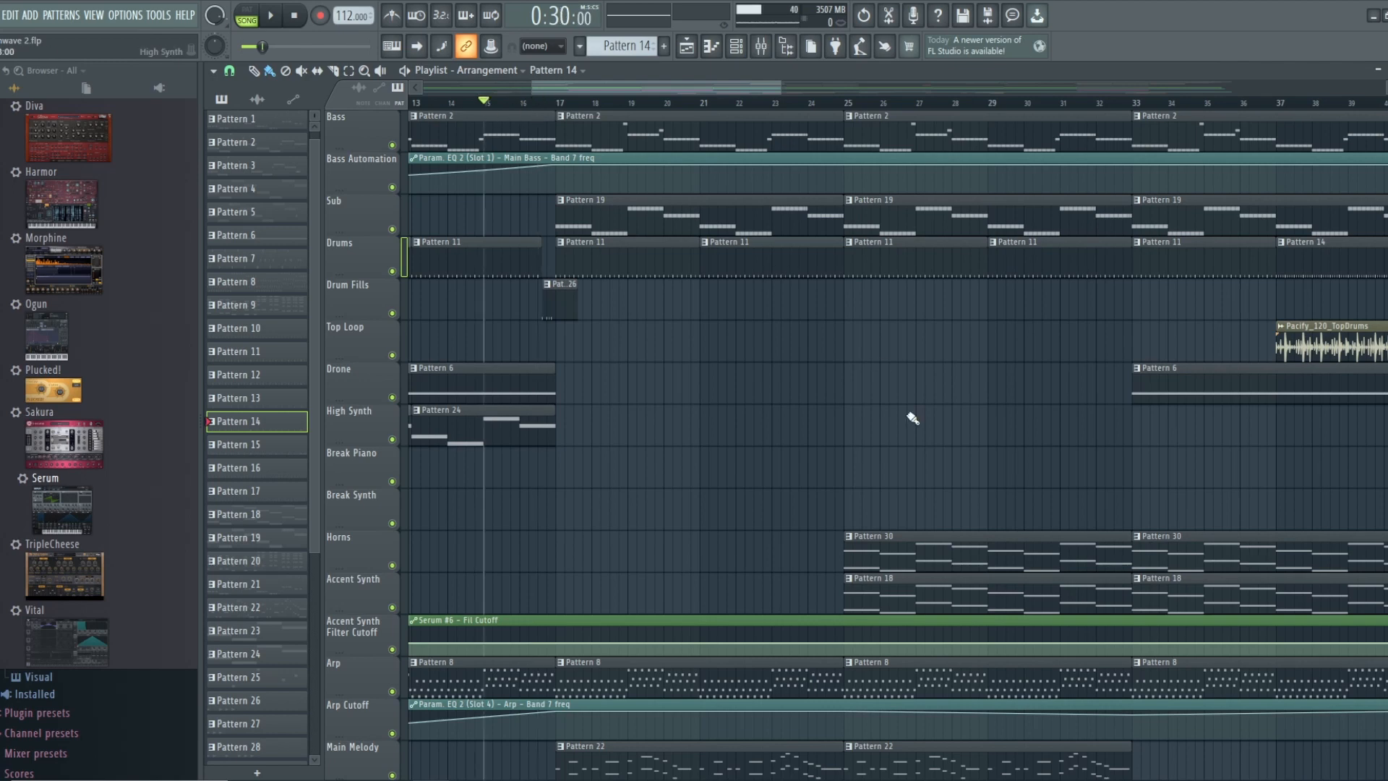
left_click(271, 15)
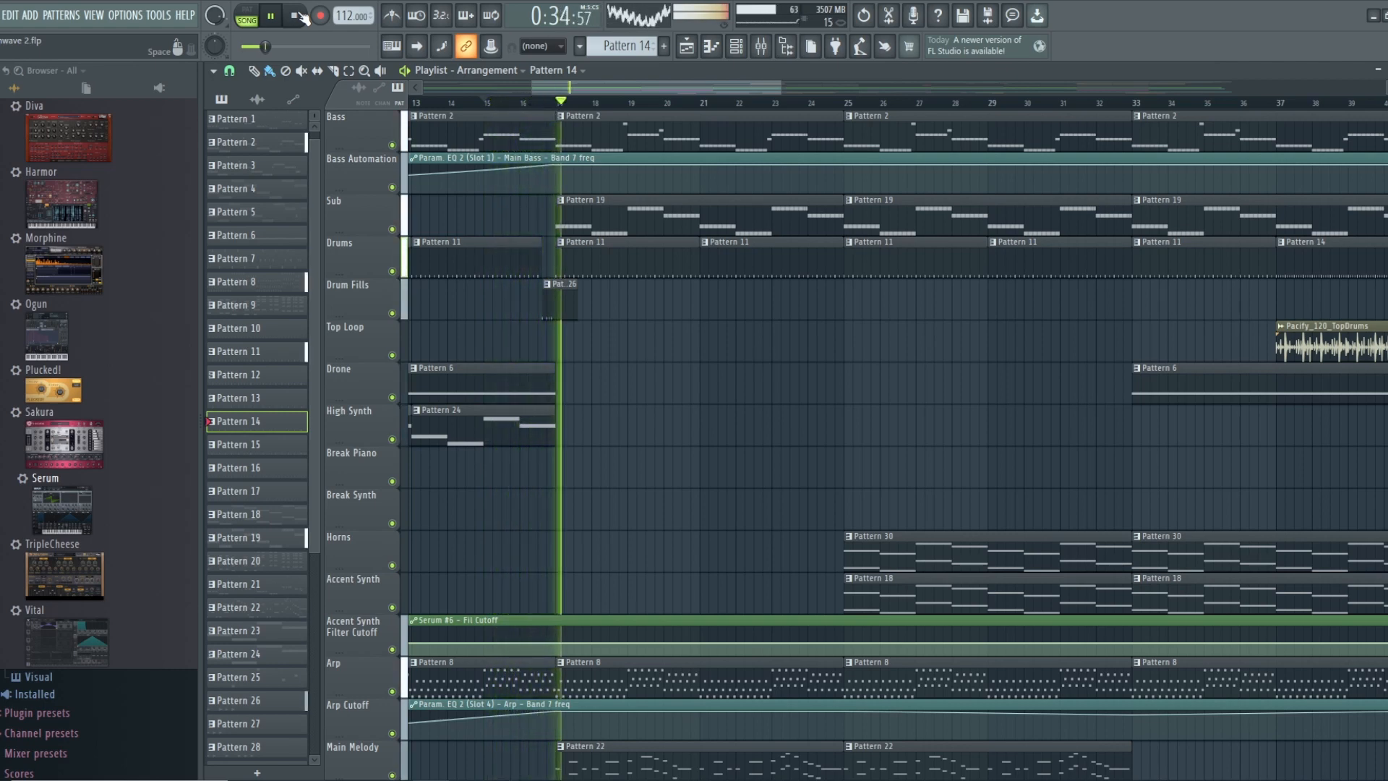
left_click(296, 15)
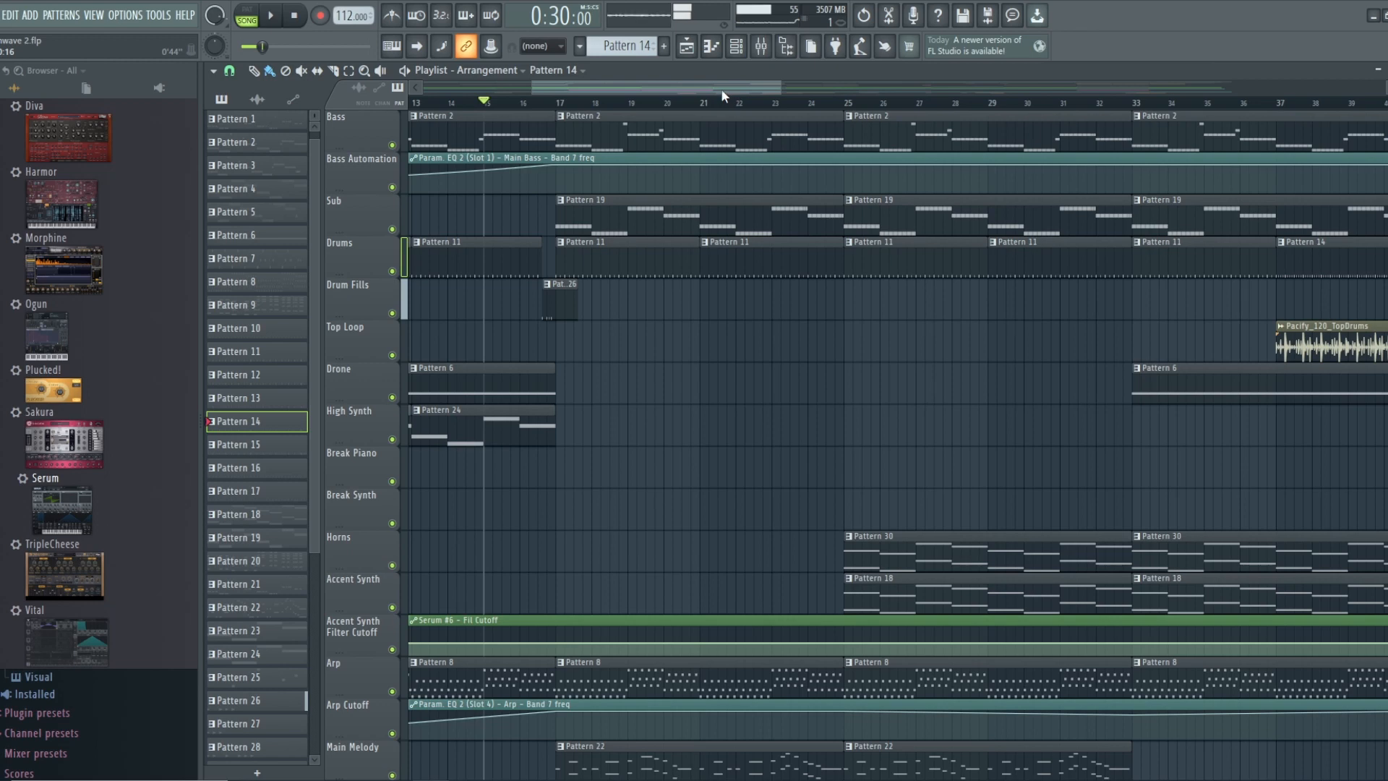
Play the song from bar 64 through the drum fills leading into bars 65 and 73, and stop playback
left_click_drag(722, 89, 1035, 92)
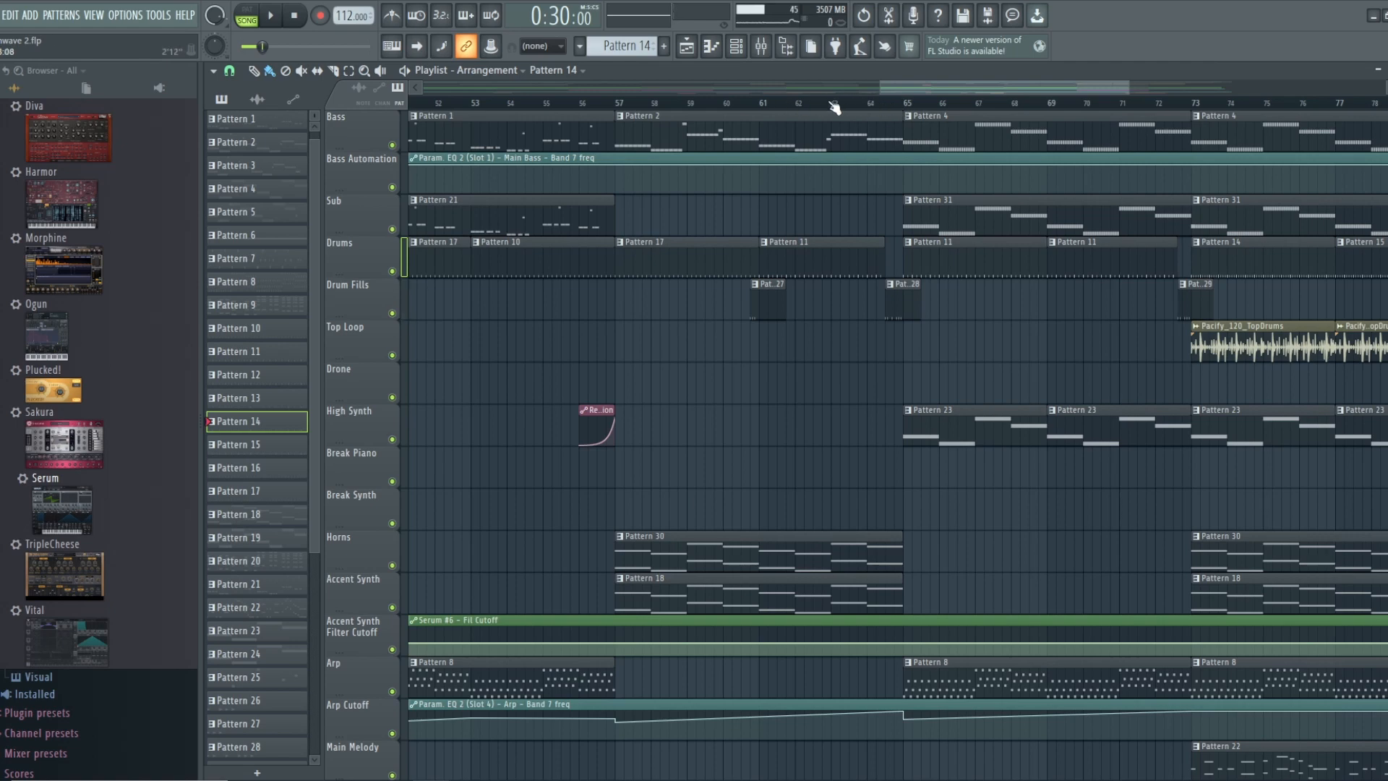
left_click(872, 106)
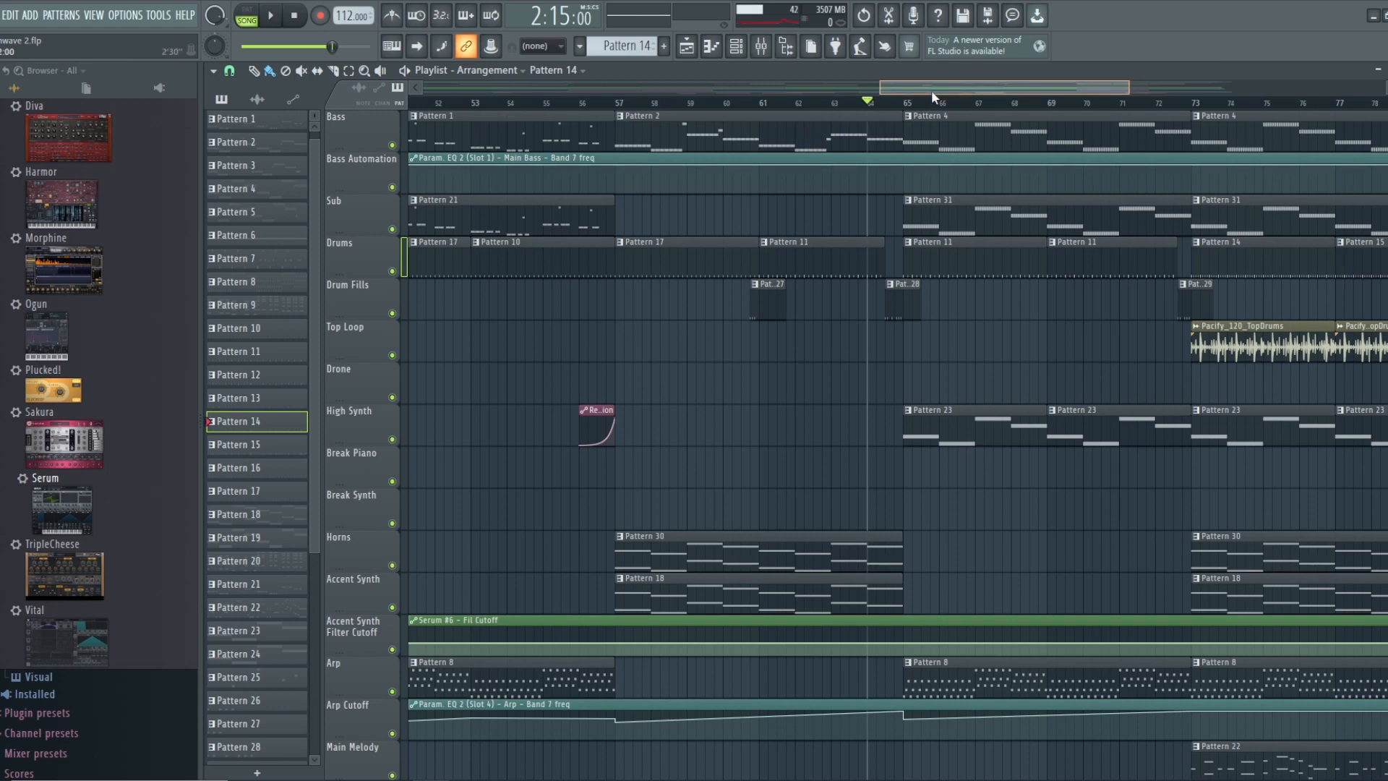
left_click_drag(931, 90, 994, 90)
key("space")
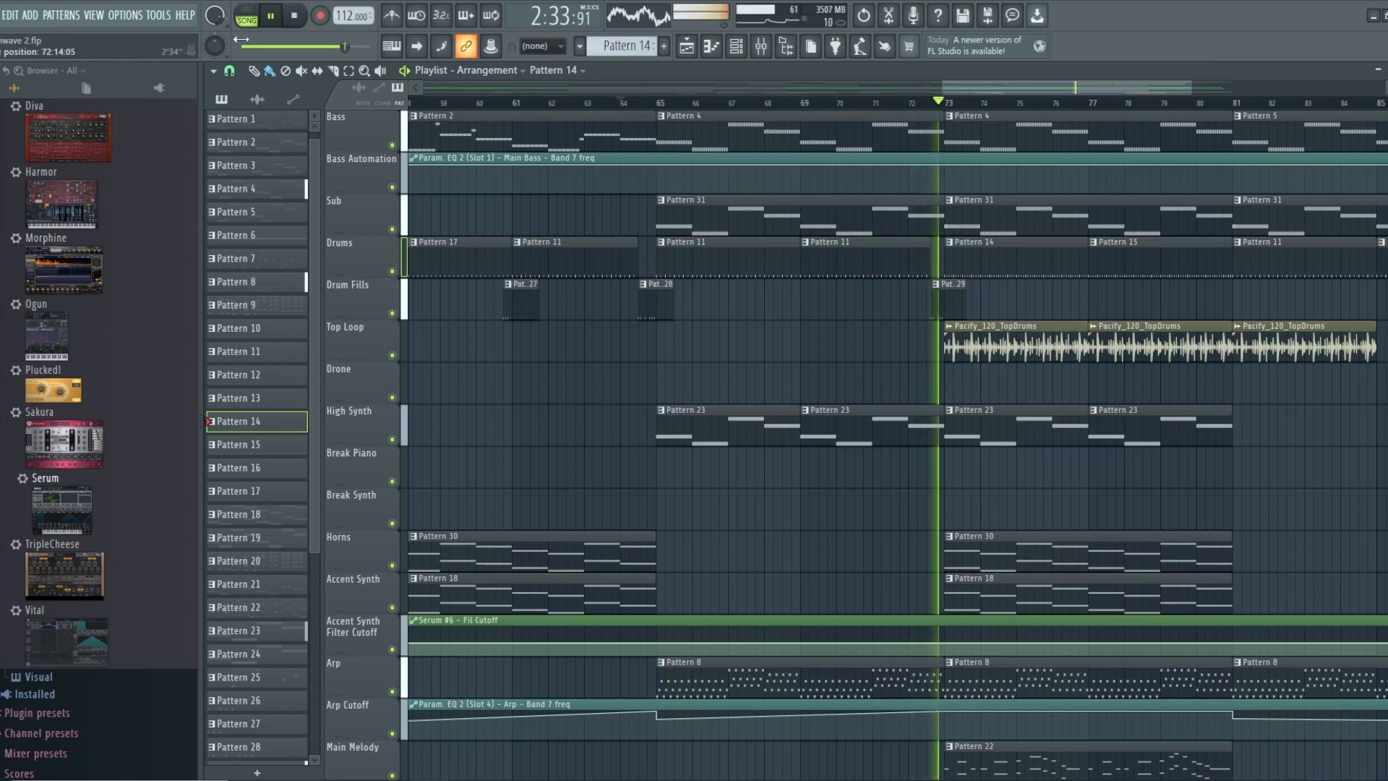
left_click(298, 16)
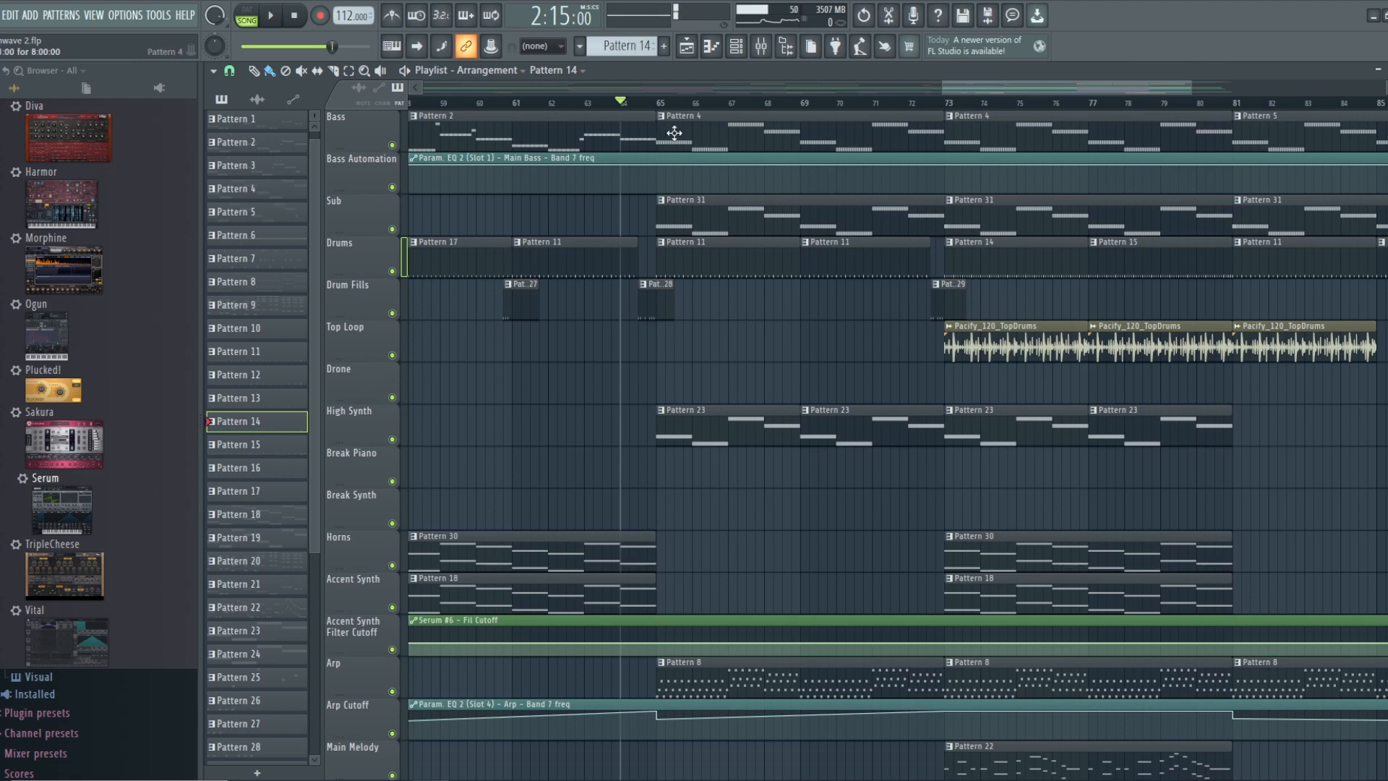
Select Pattern 26, the first drum fill, and show its steps in the channel rack
left_click_drag(1043, 85, 593, 92)
left_click(614, 47)
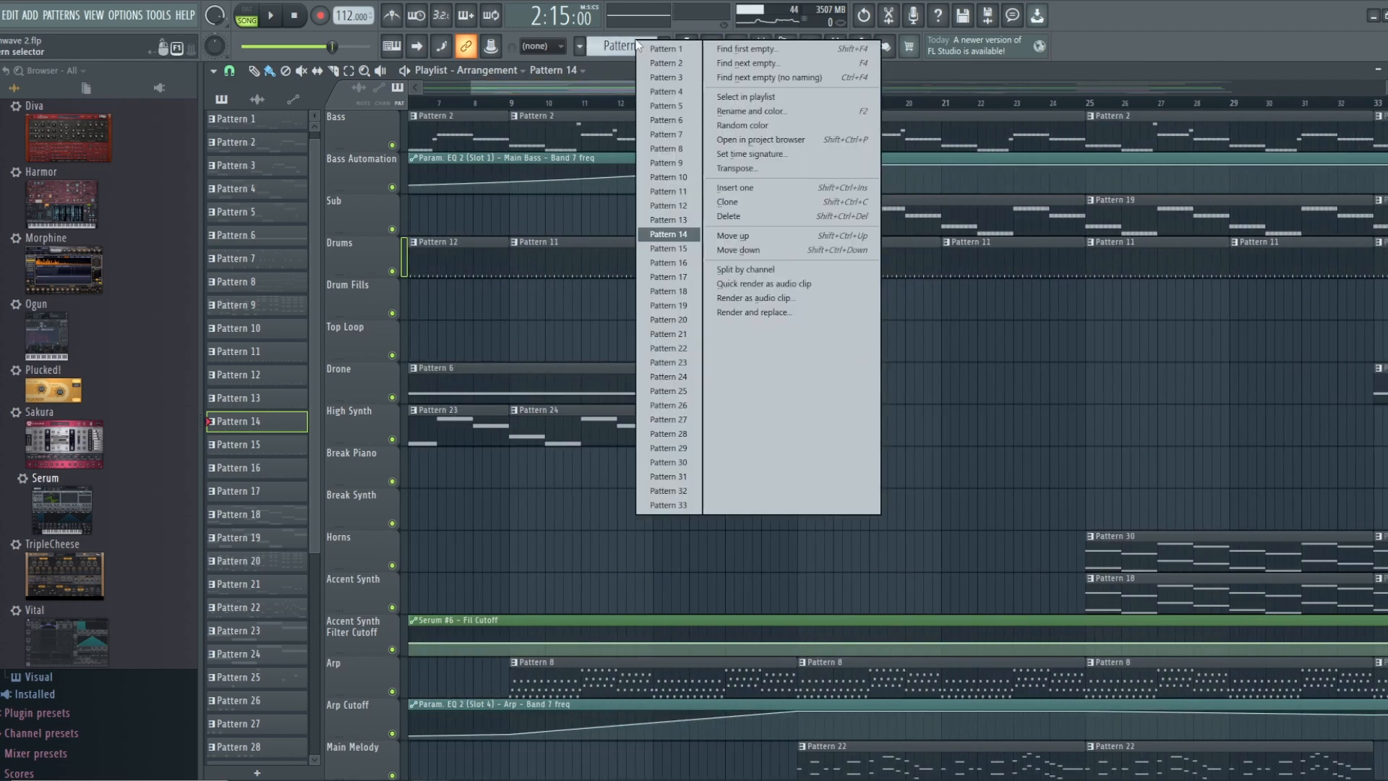
left_click(680, 409)
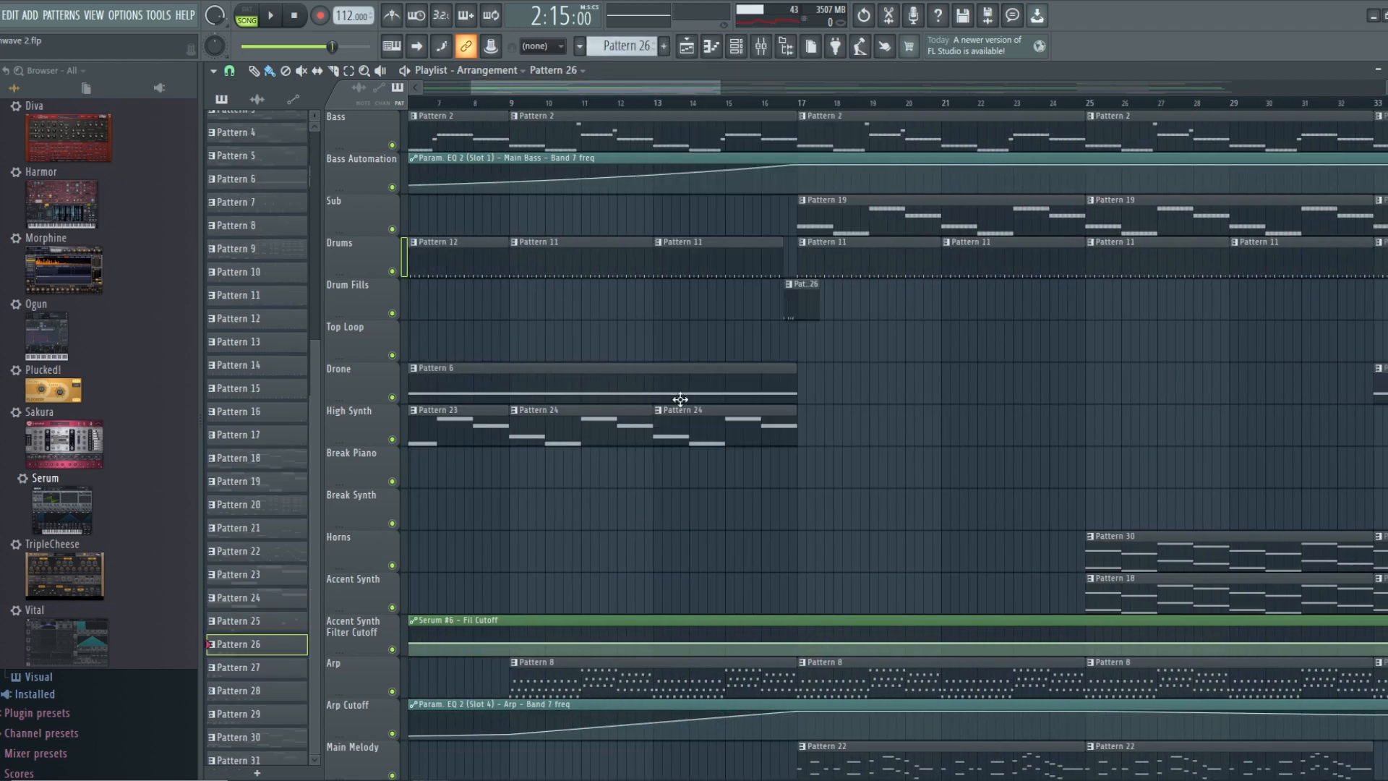
left_click(745, 55)
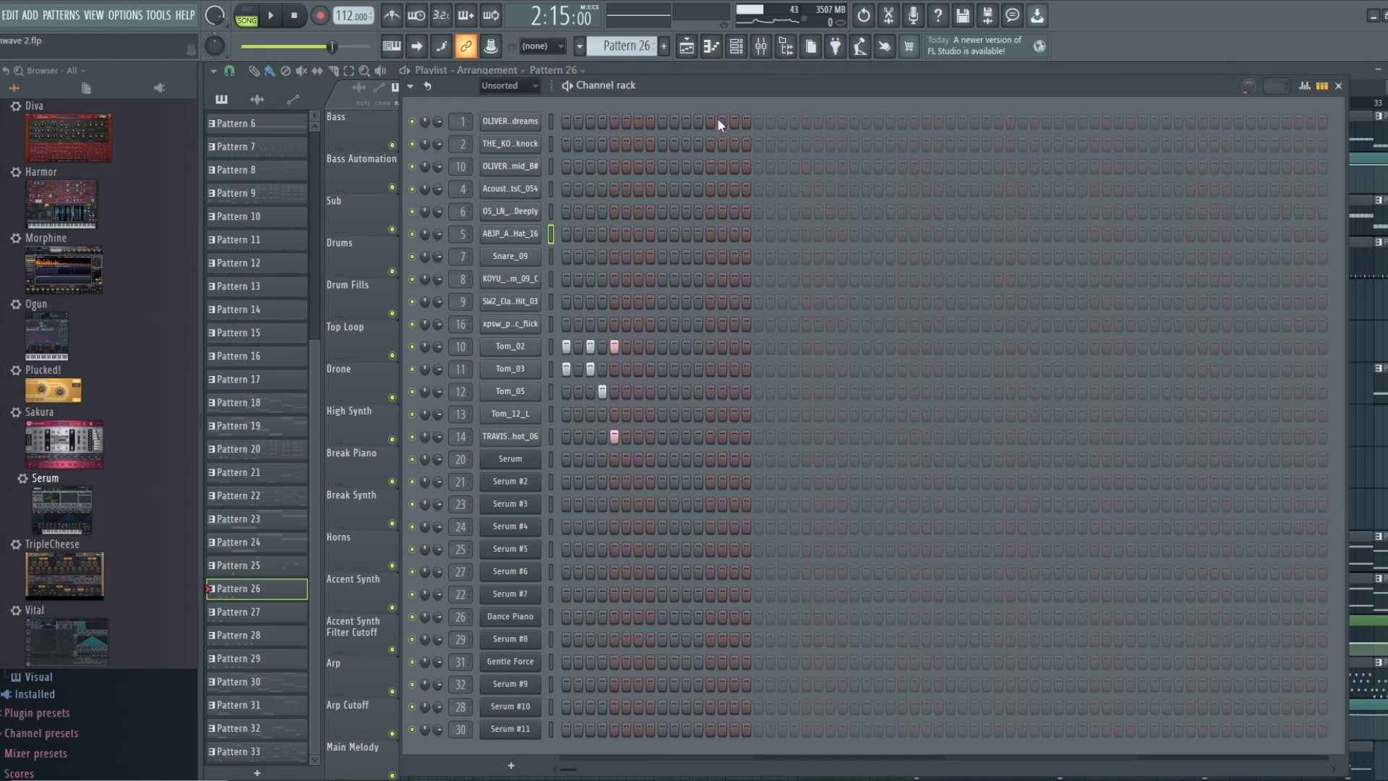
Inspect the Tom_02, Tom_03 and Tom_05 samples one after another, closing each sampler window
left_click(531, 354)
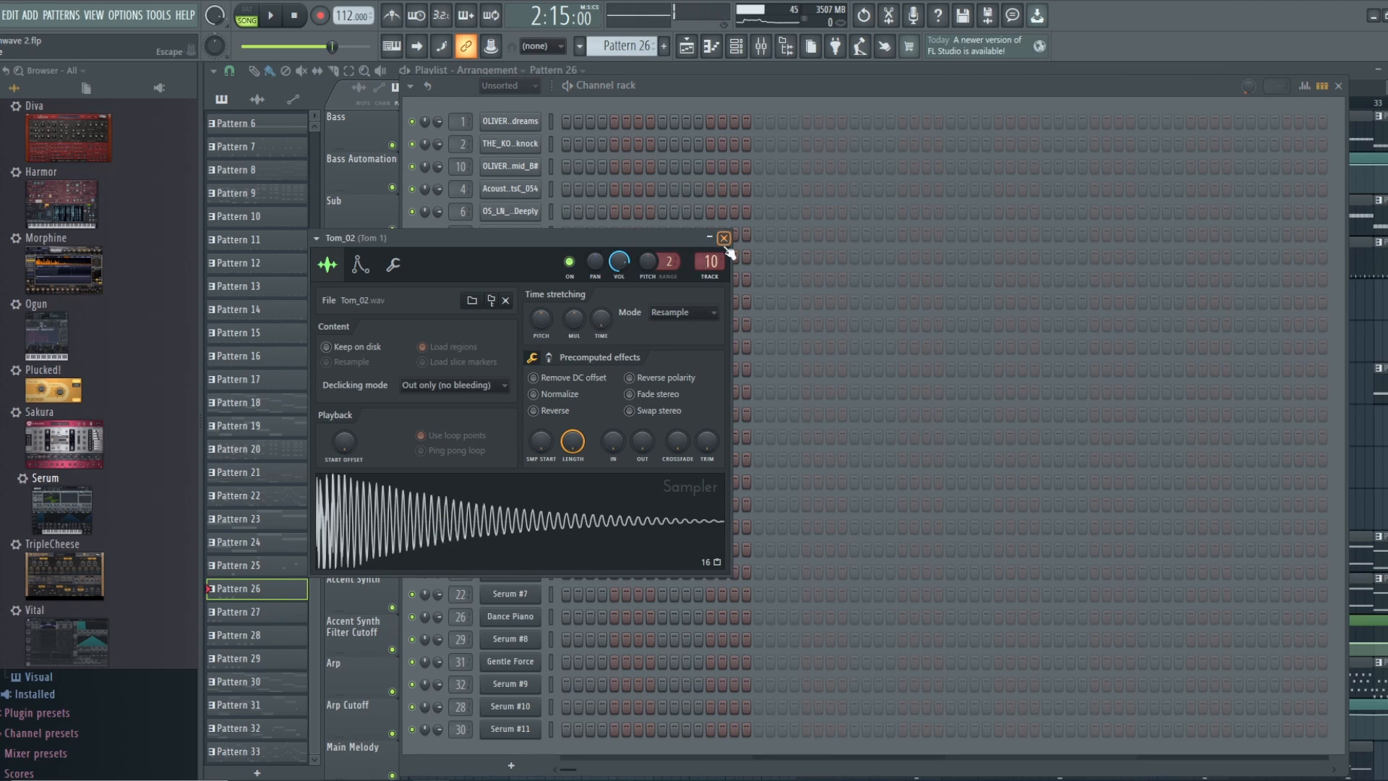
left_click(724, 238)
left_click(522, 369)
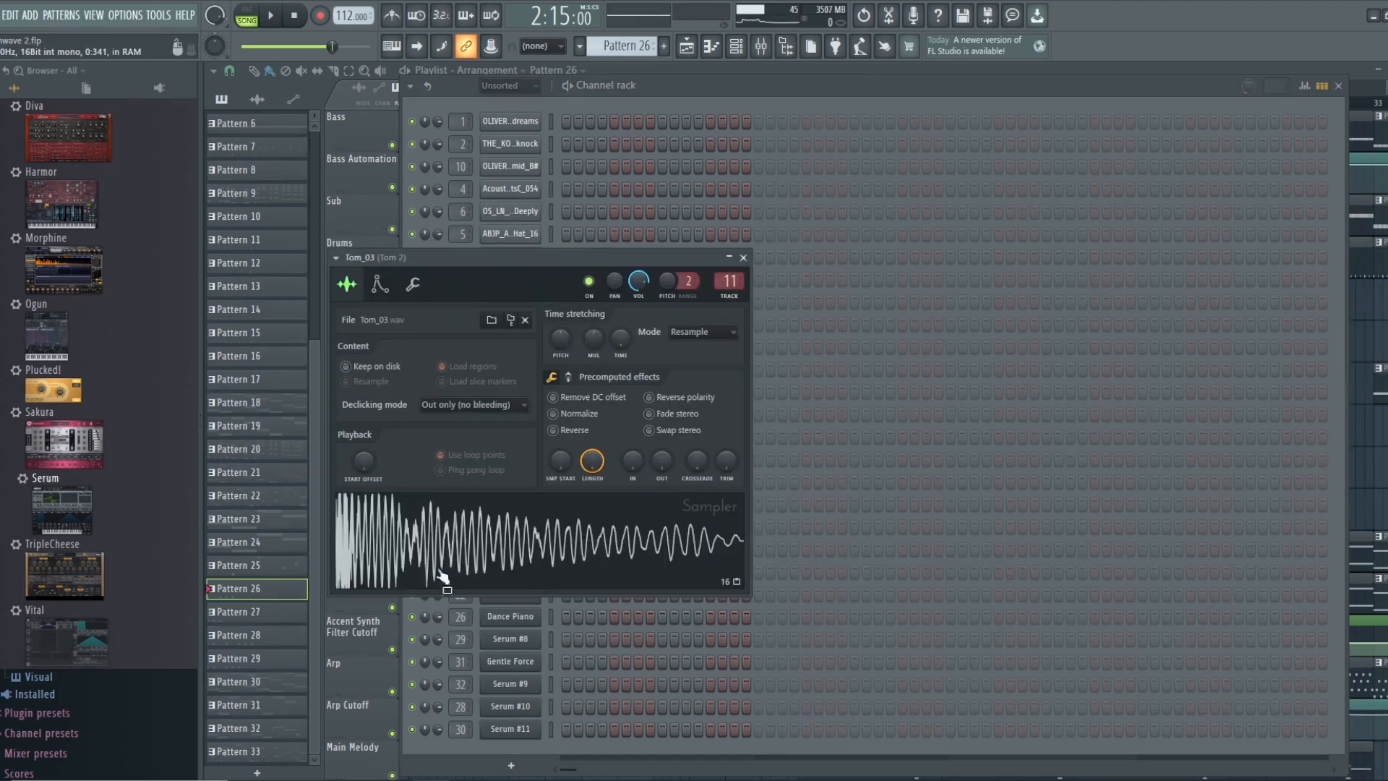
left_click(744, 259)
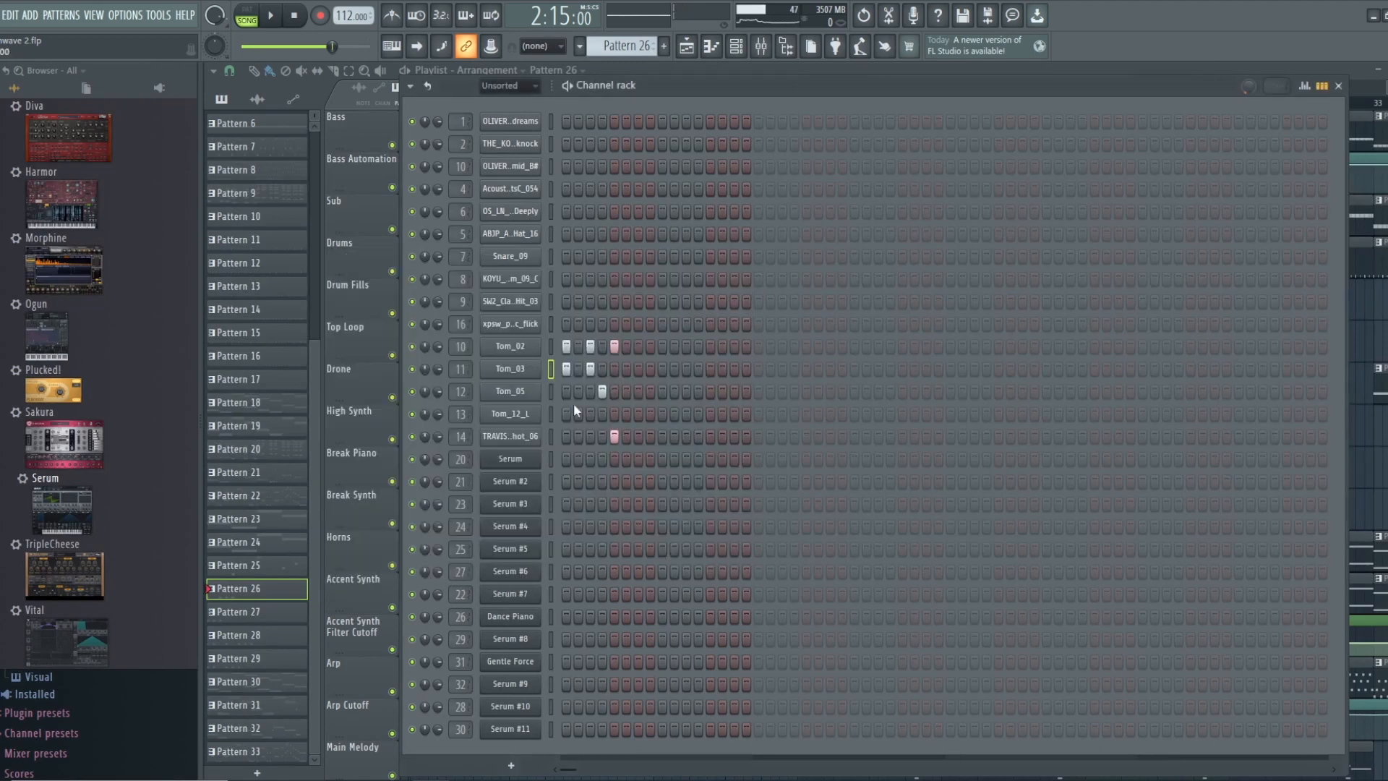
left_click(510, 394)
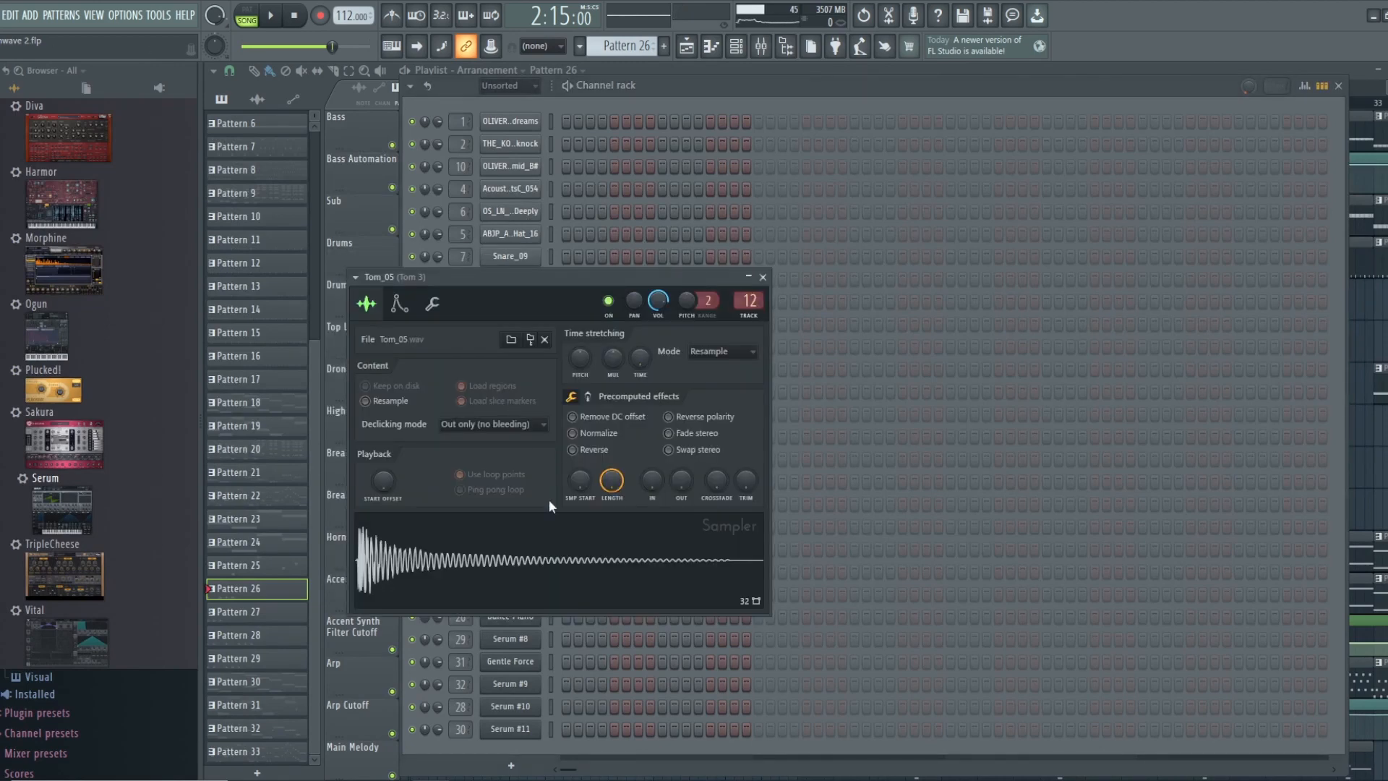
left_click(763, 278)
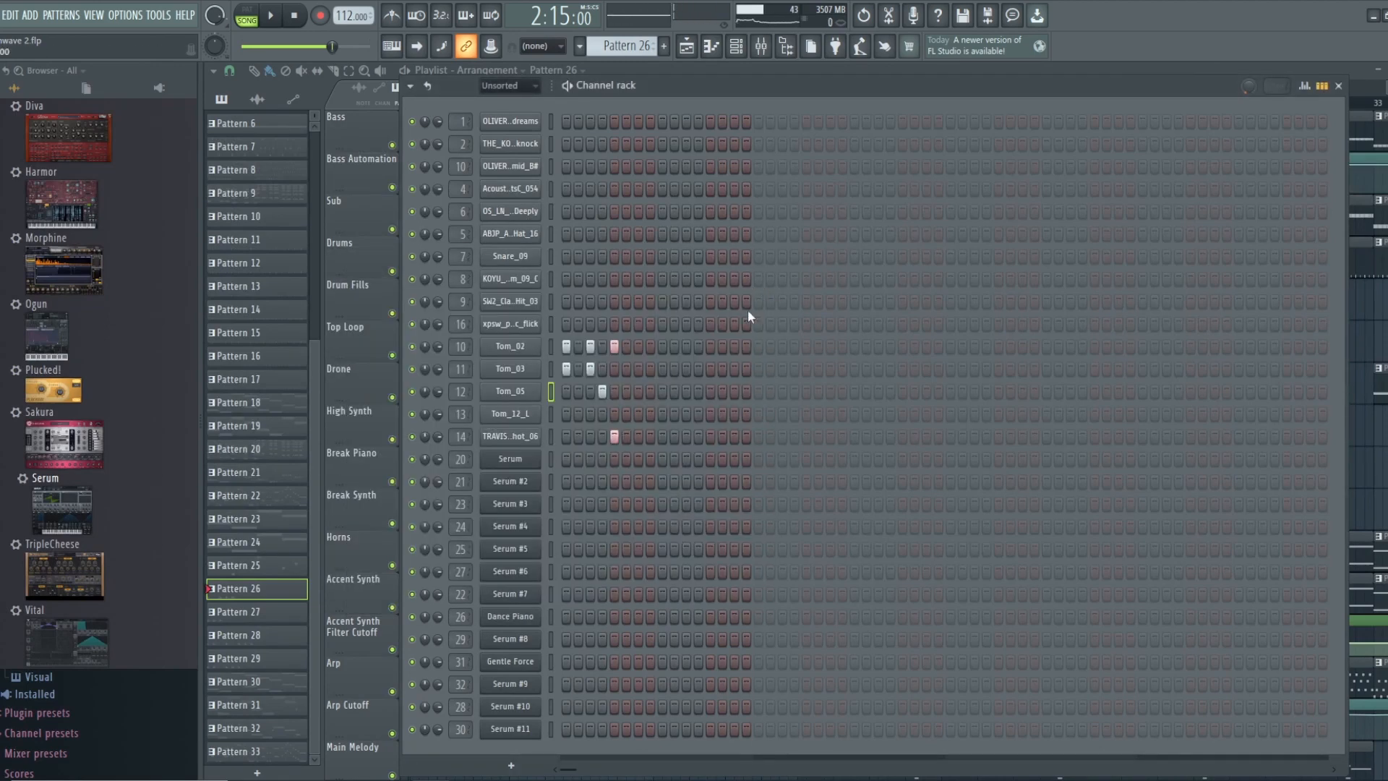
Audition the TRAVIS_BARKER crash one-shot sample and the Tom_05 sample, closing each sampler window
left_click(513, 441)
left_click(548, 471)
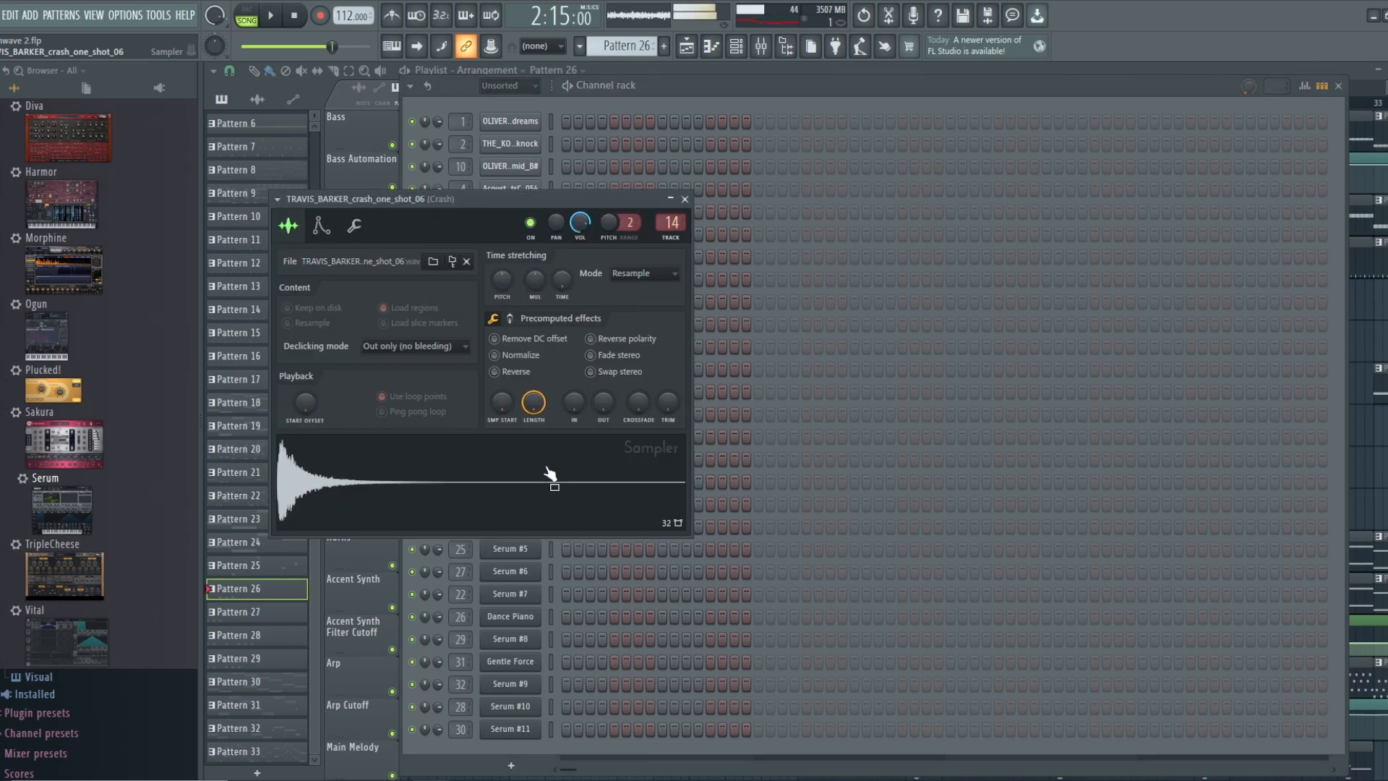
left_click(684, 199)
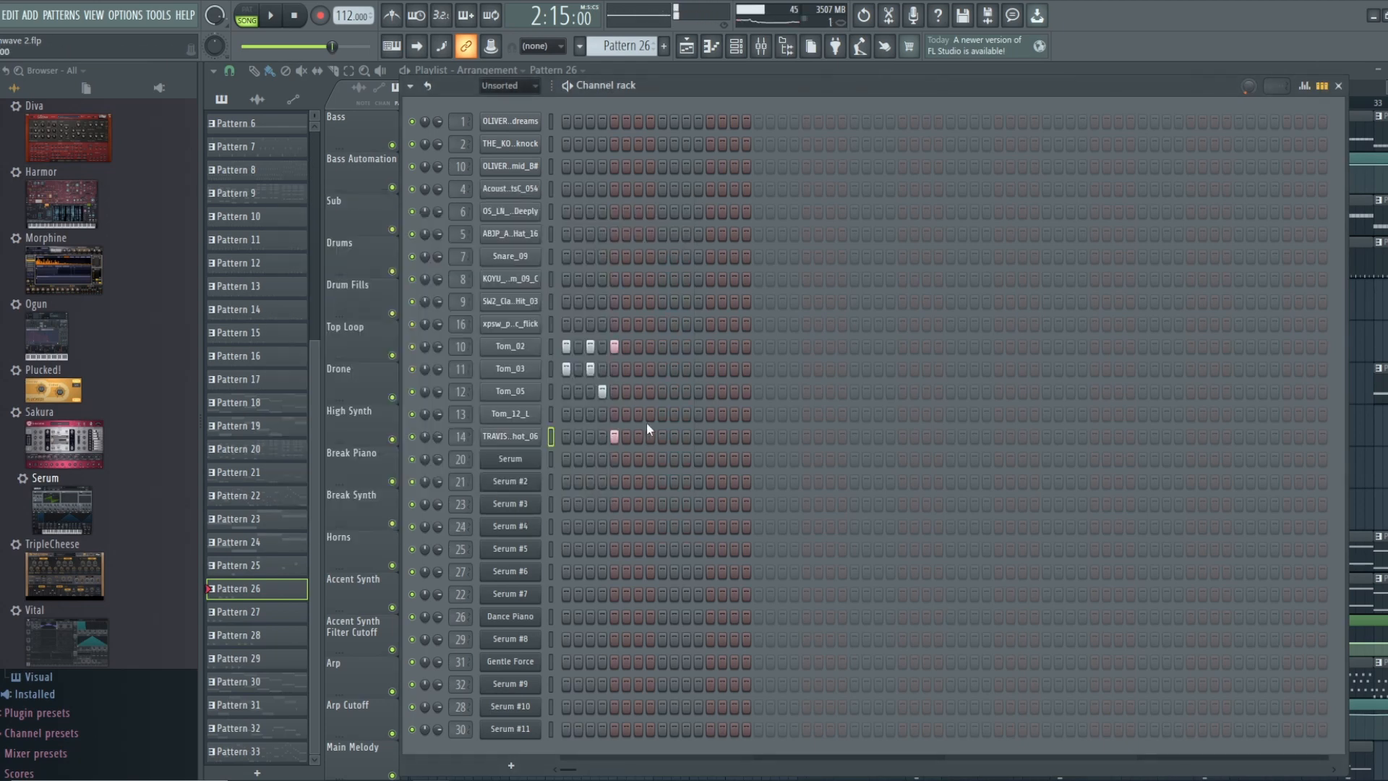
left_click(515, 394)
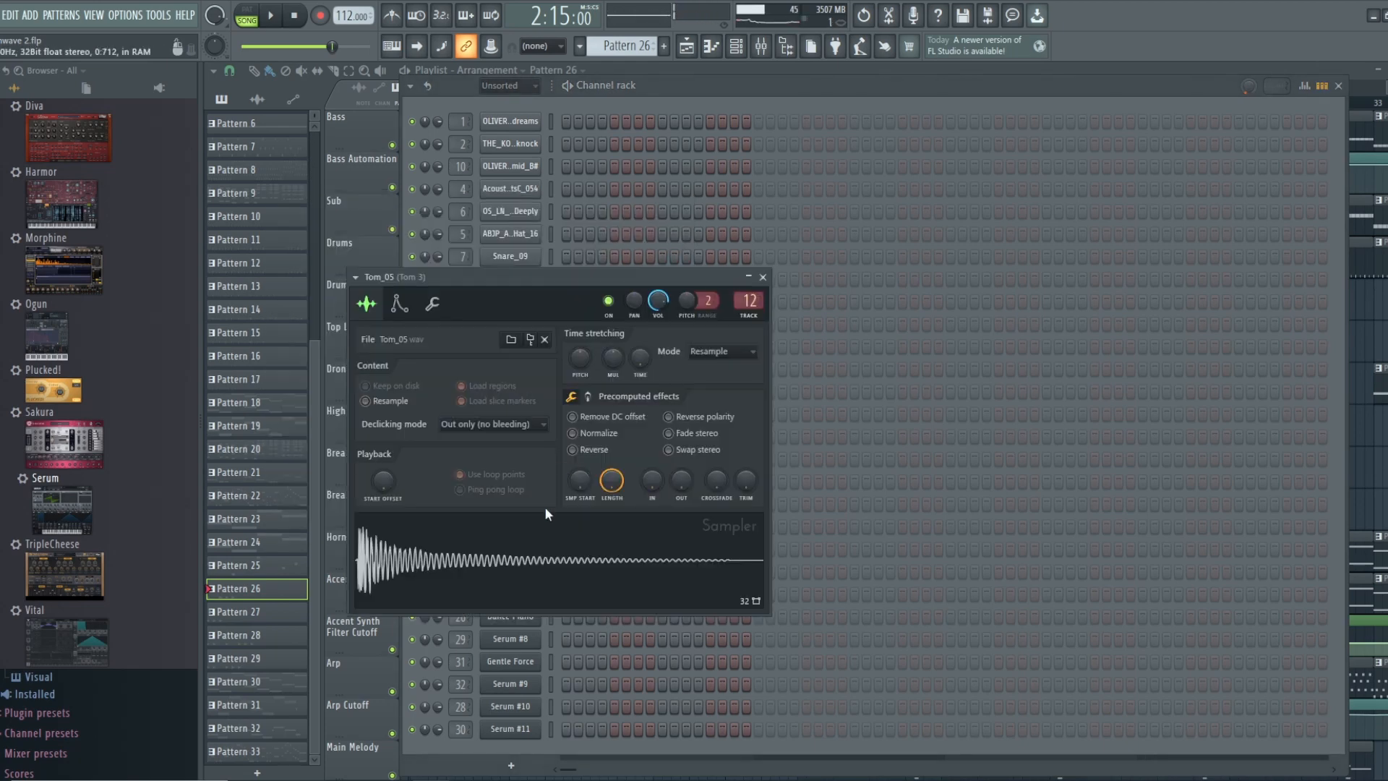
left_click(537, 570)
left_click(763, 278)
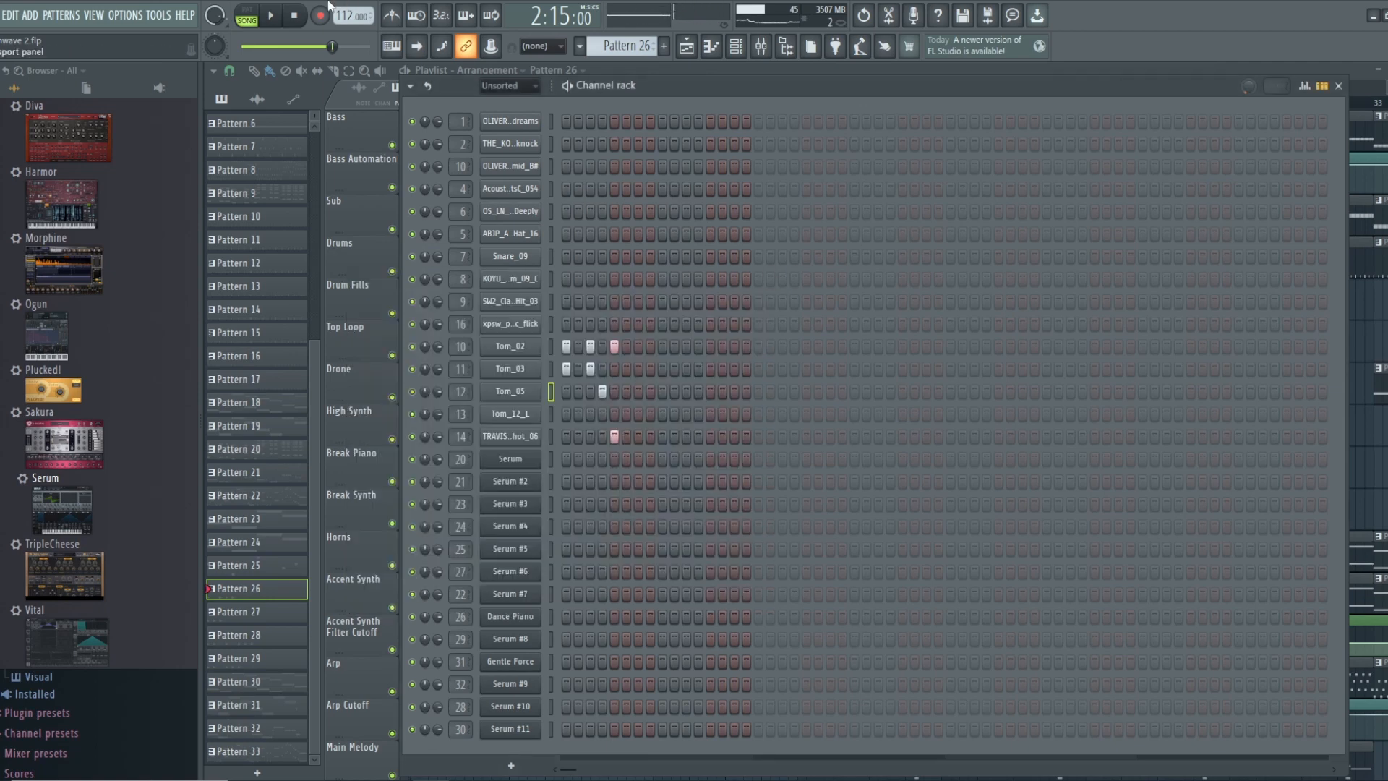
Switch playback to pattern mode and listen to the Pattern 26 tom fill twice, stopping after each pass
key("l")
left_click(284, 21)
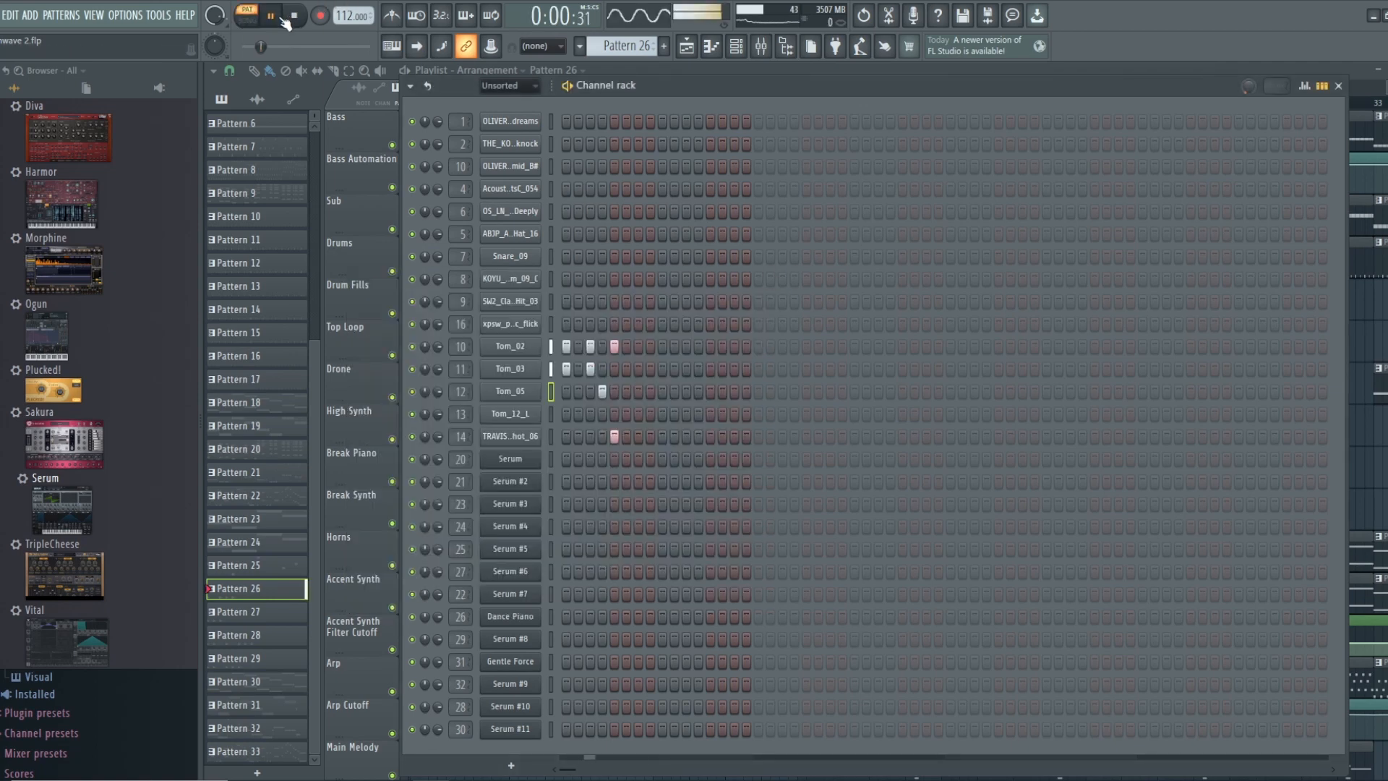
left_click(298, 17)
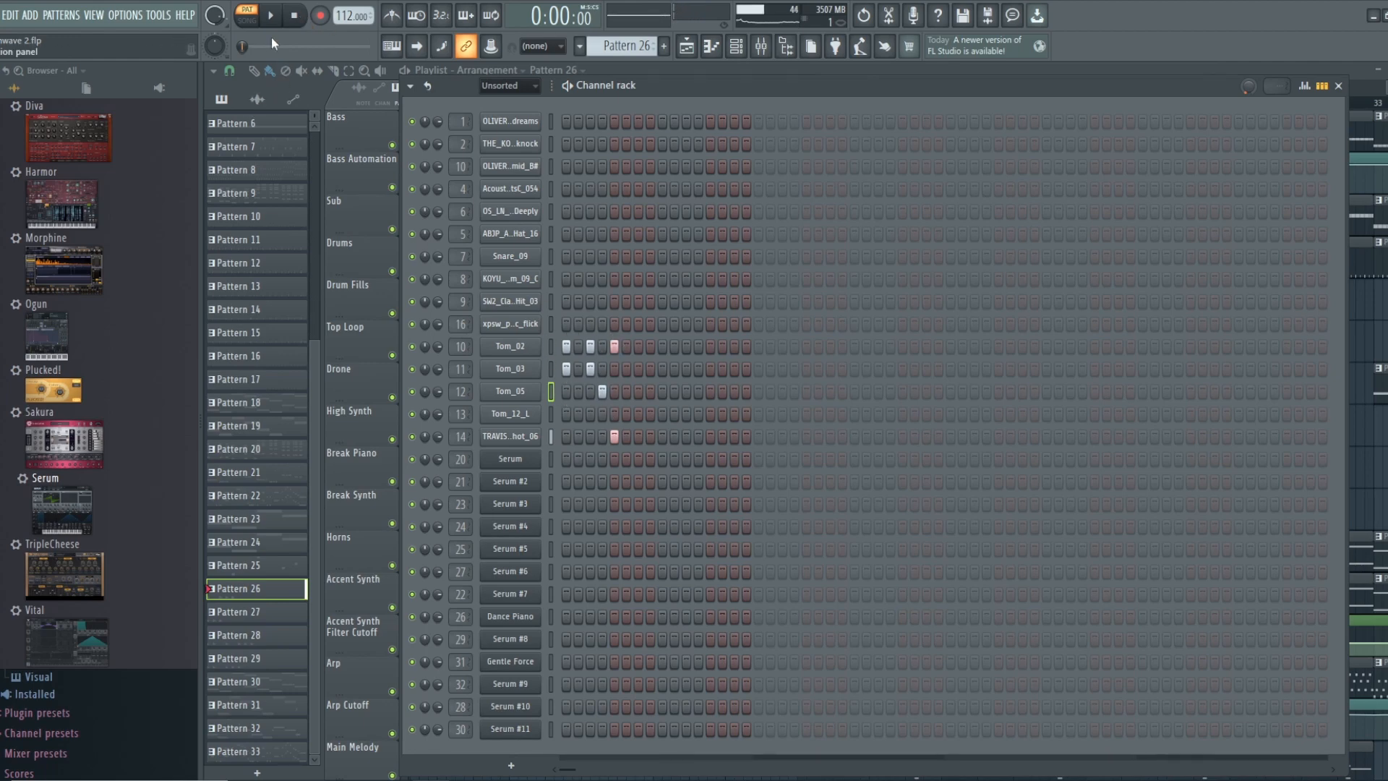
left_click(271, 15)
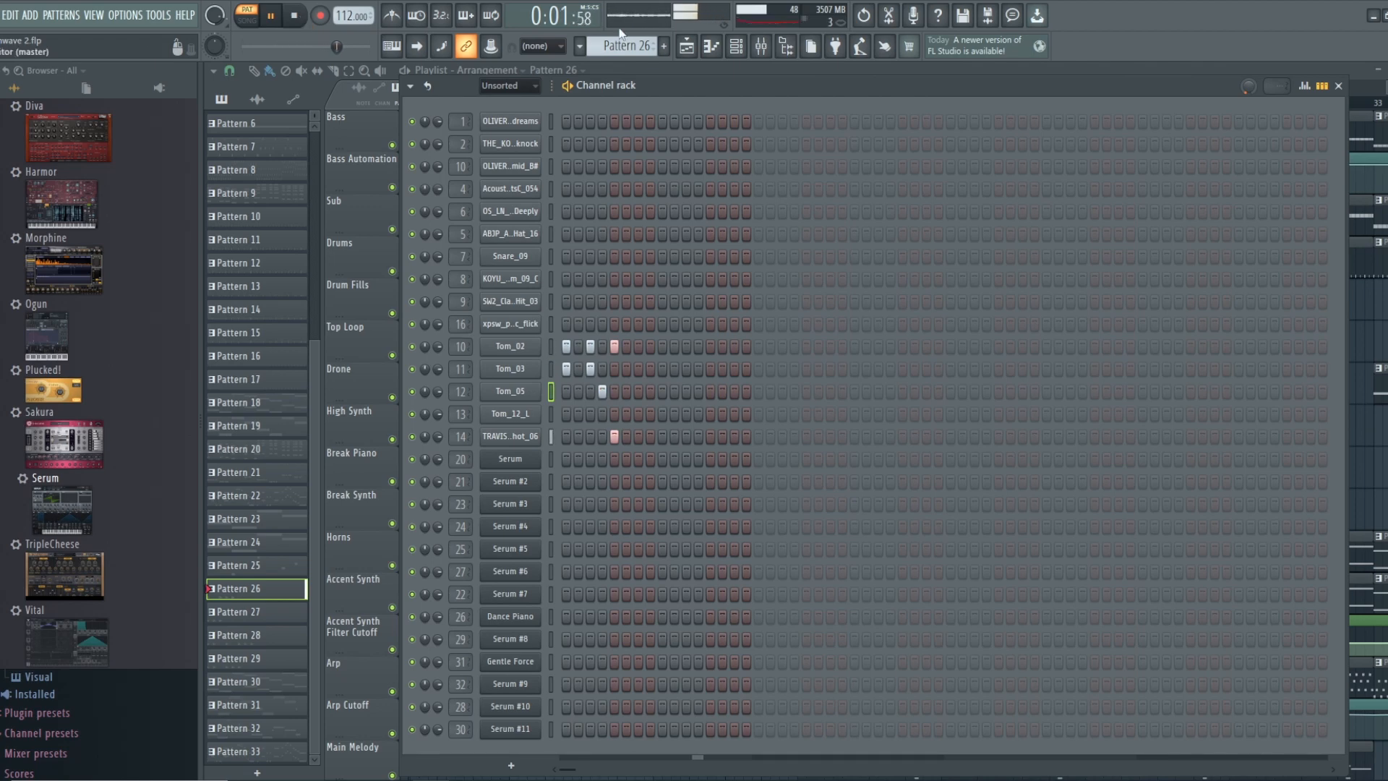
left_click(296, 16)
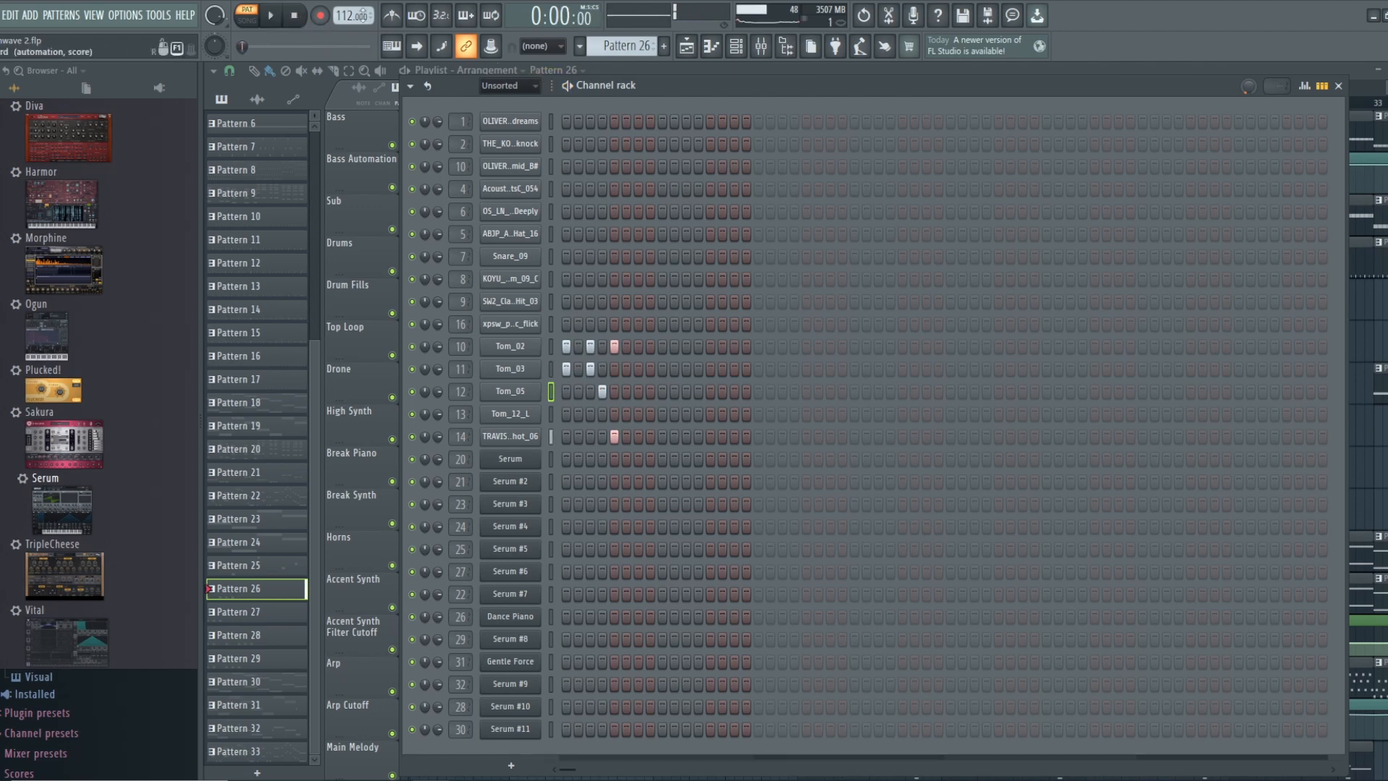
Audition the Pattern 27 fill and inspect its Tom_12_L sample, closing the sampler window
scroll(637, 47, "down", 1)
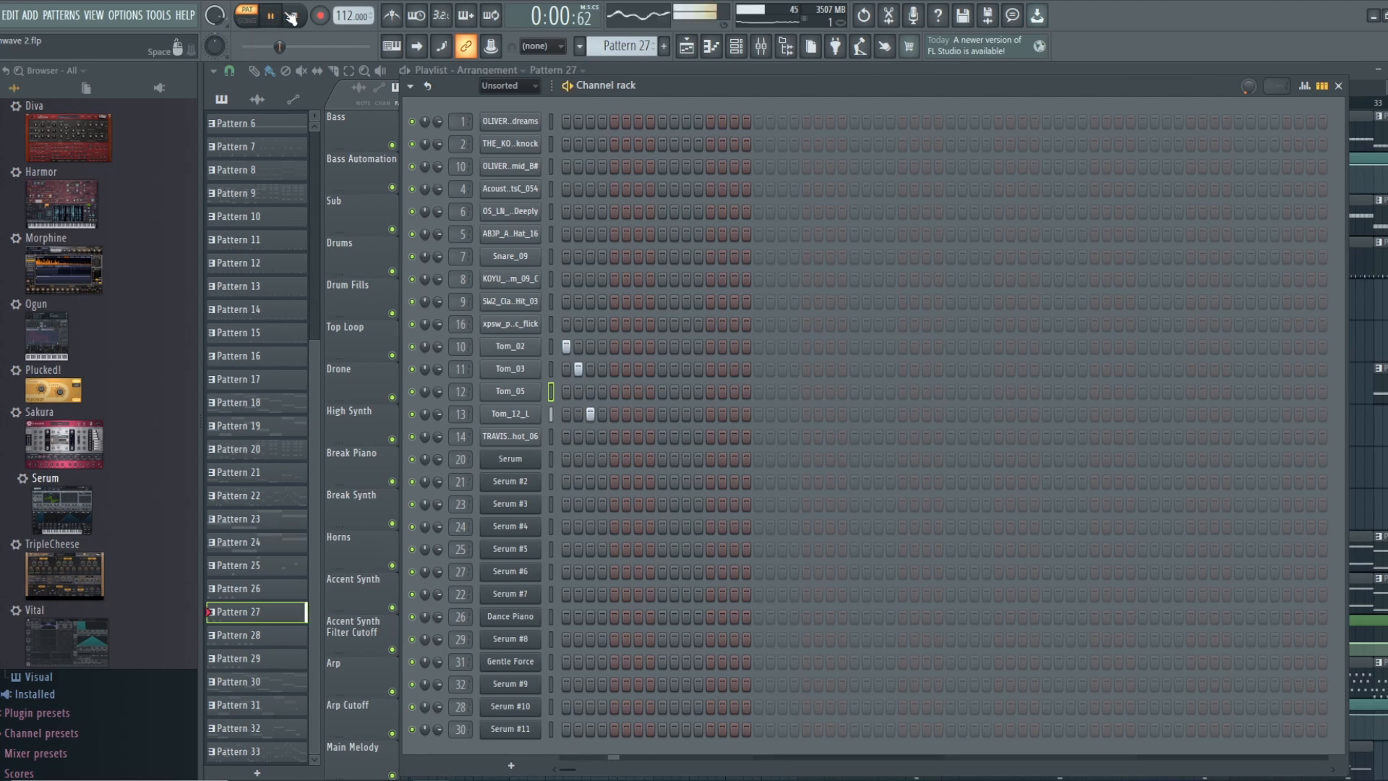
left_click(510, 413)
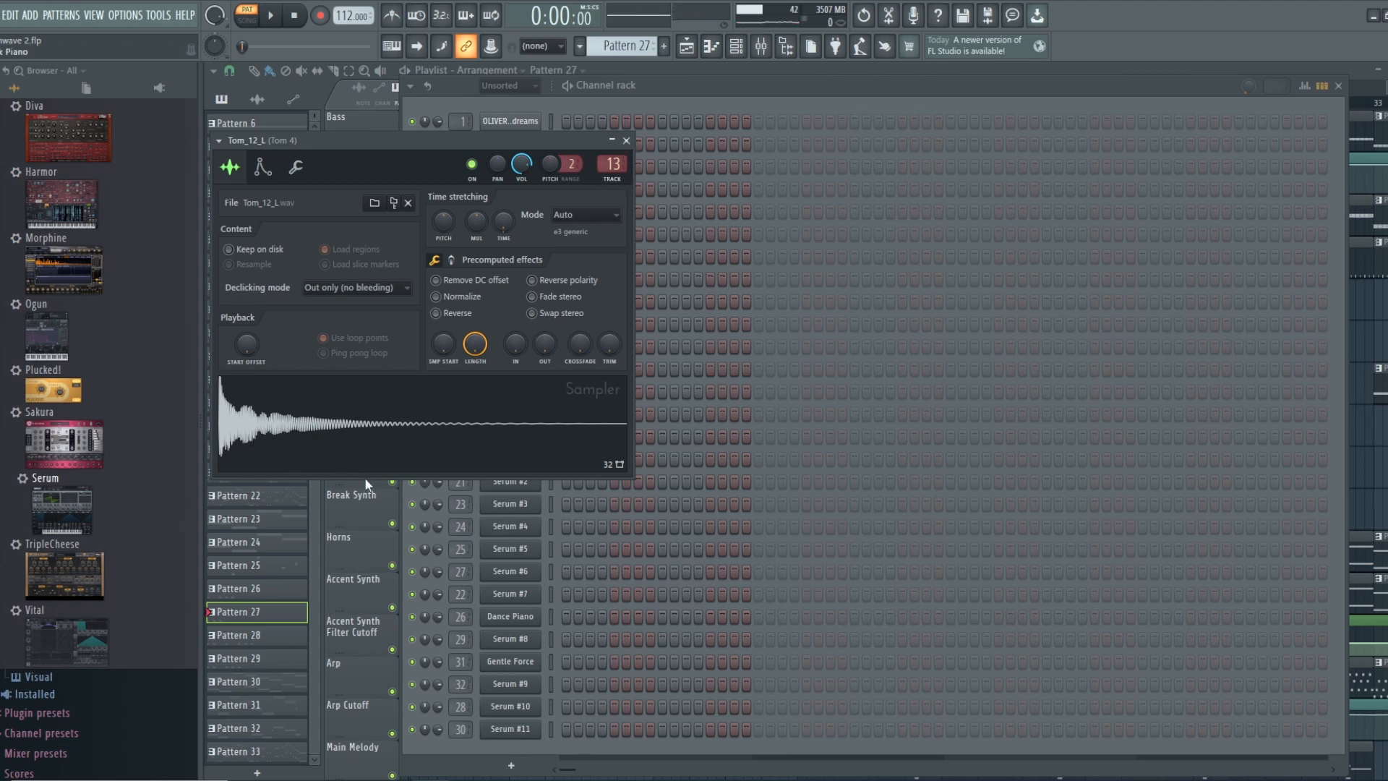
left_click(626, 141)
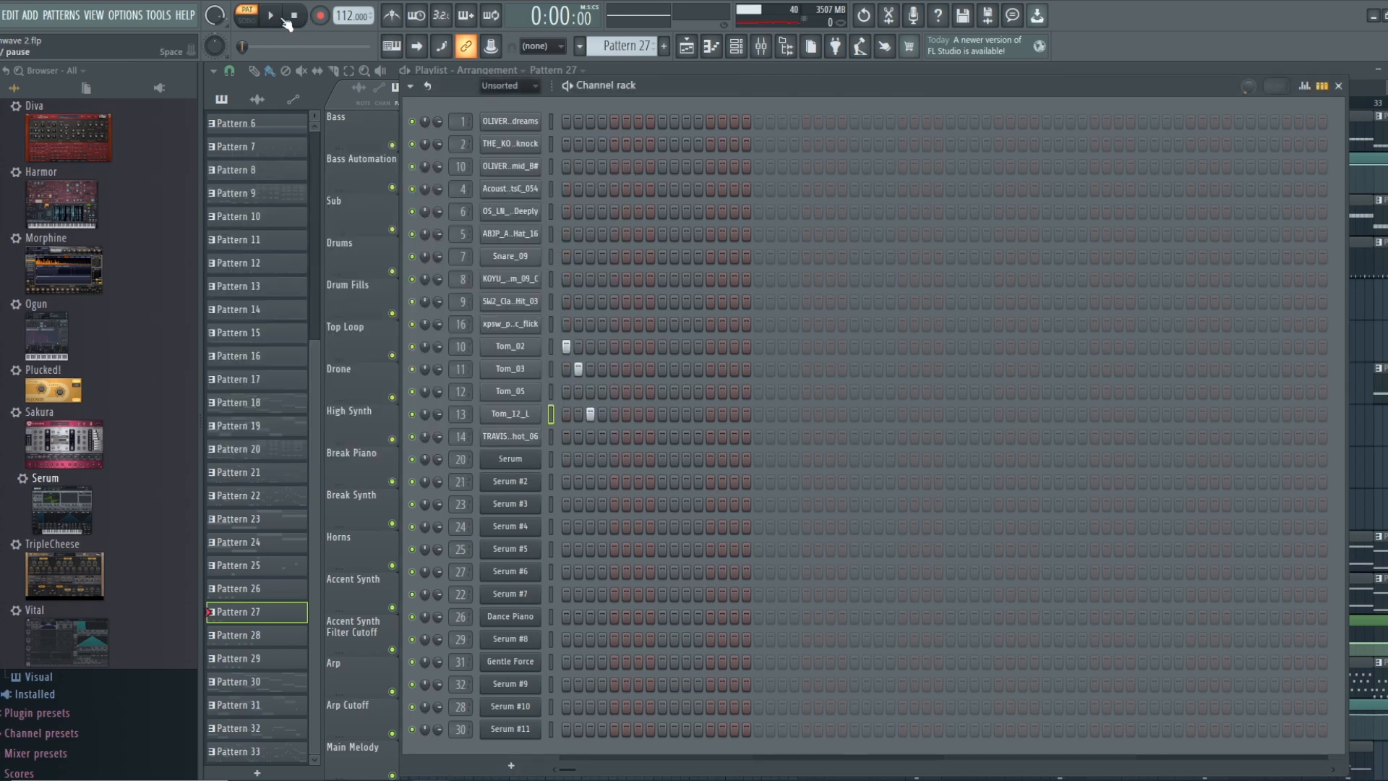
Play the Pattern 28 and Pattern 29 tom fills in turn, and stop playback
left_click_drag(623, 46, 623, 41)
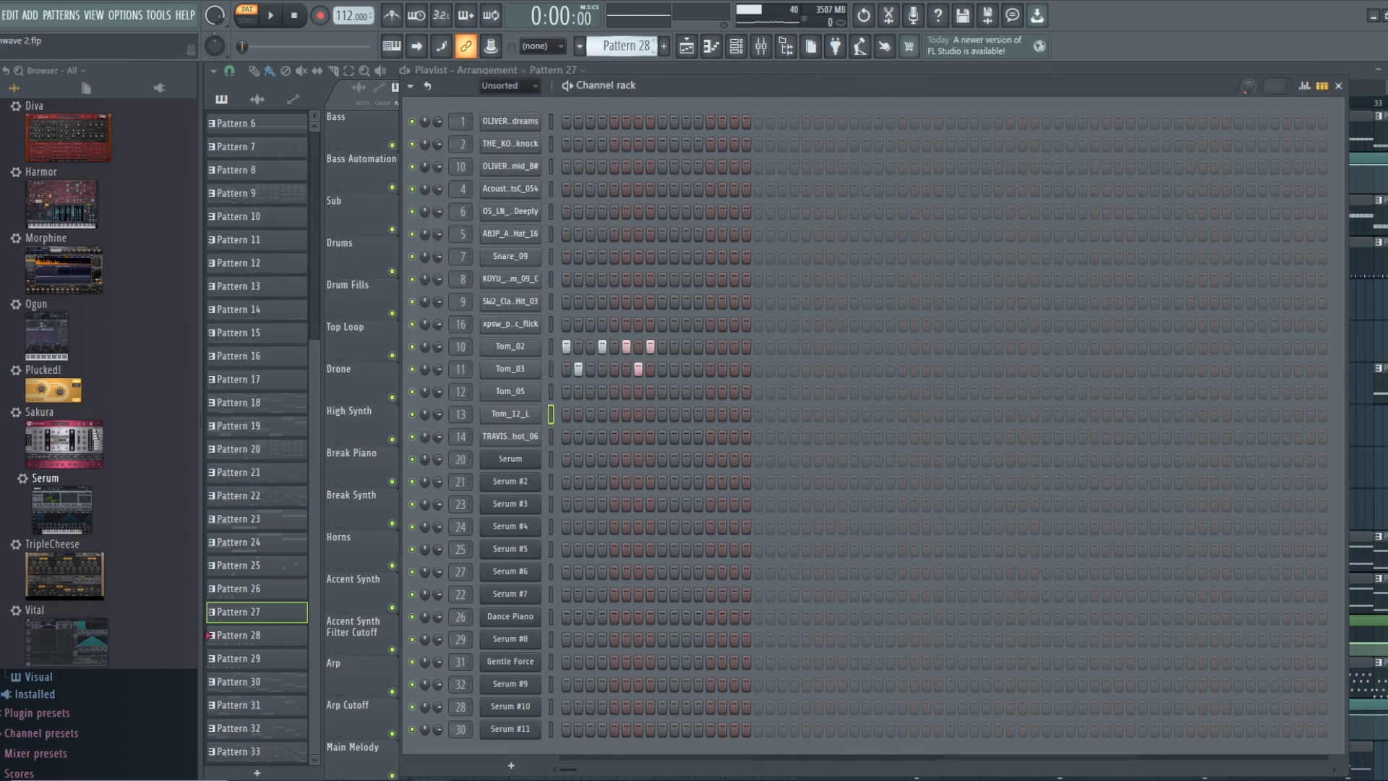
left_click(273, 17)
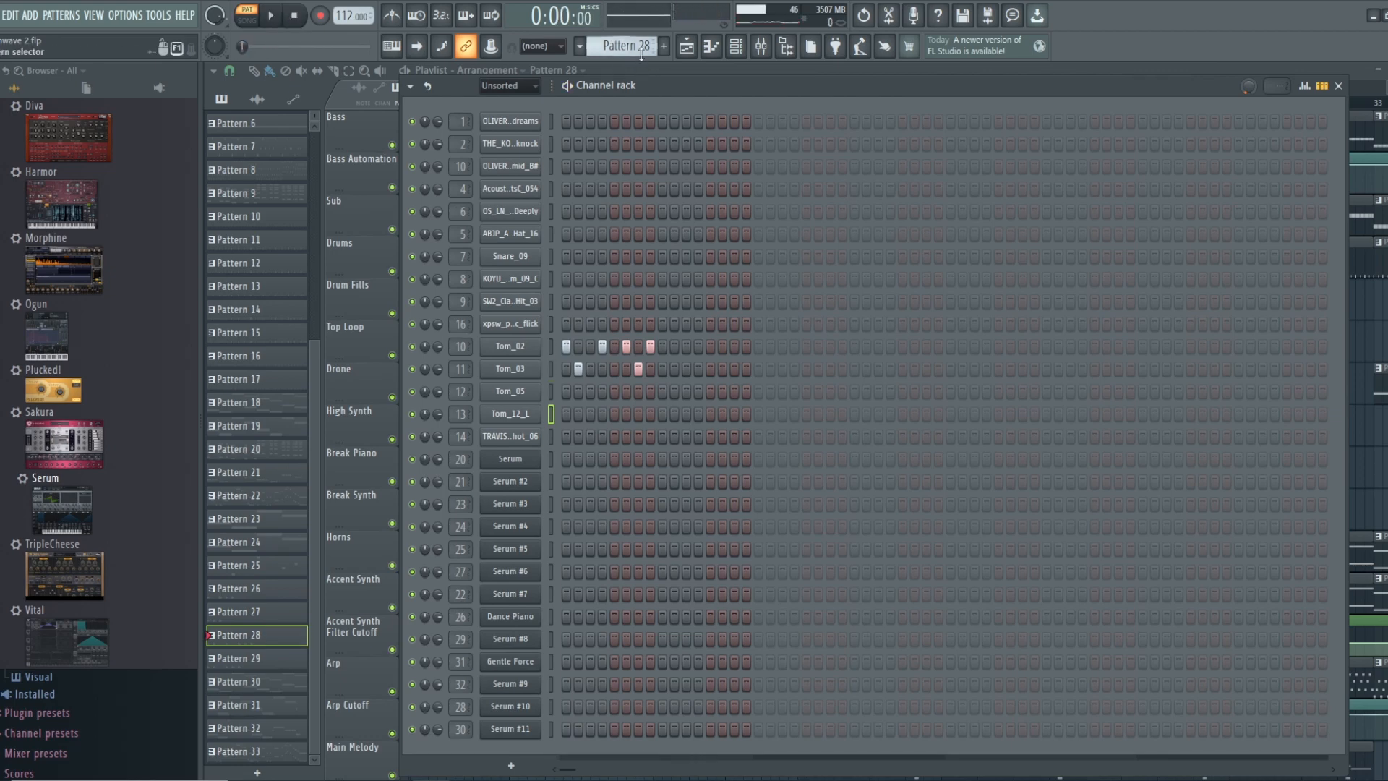
scroll(641, 51, "down", 1)
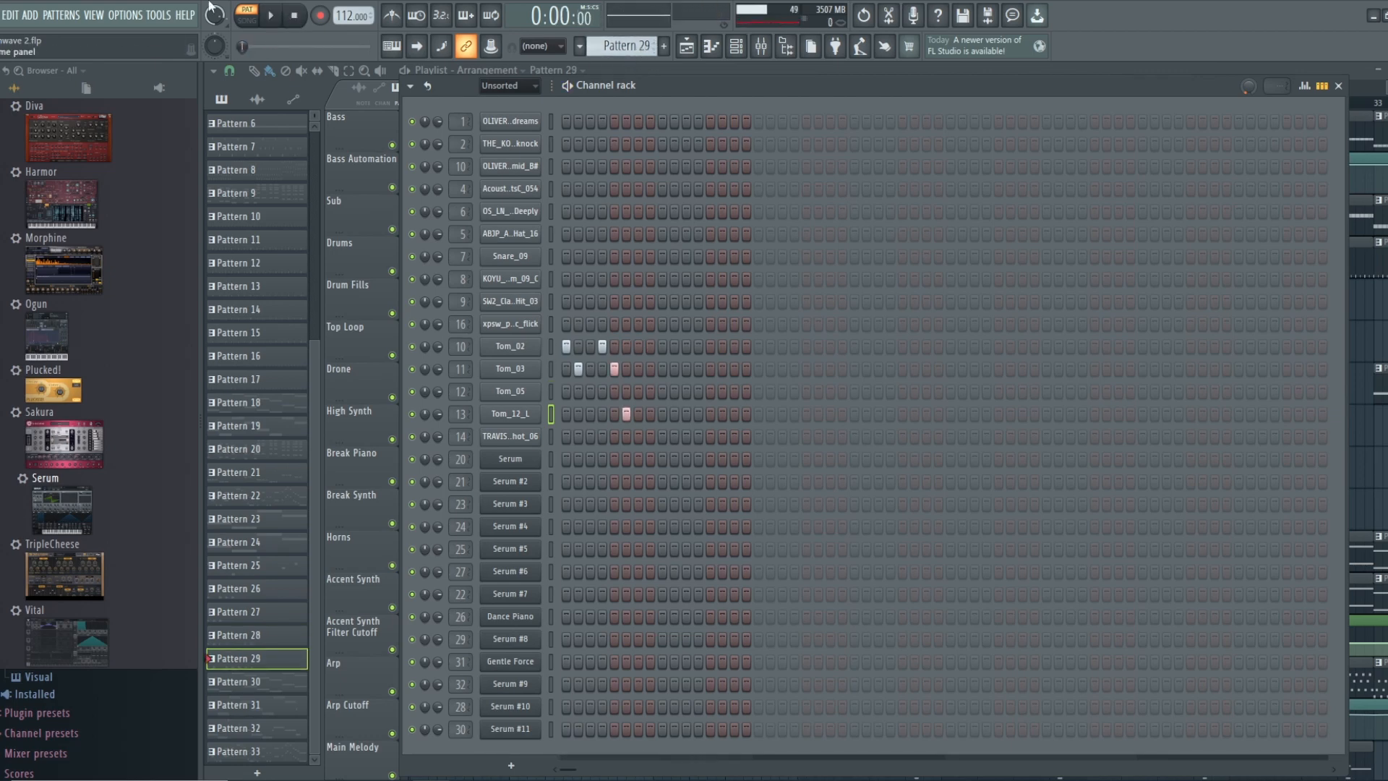
left_click(272, 16)
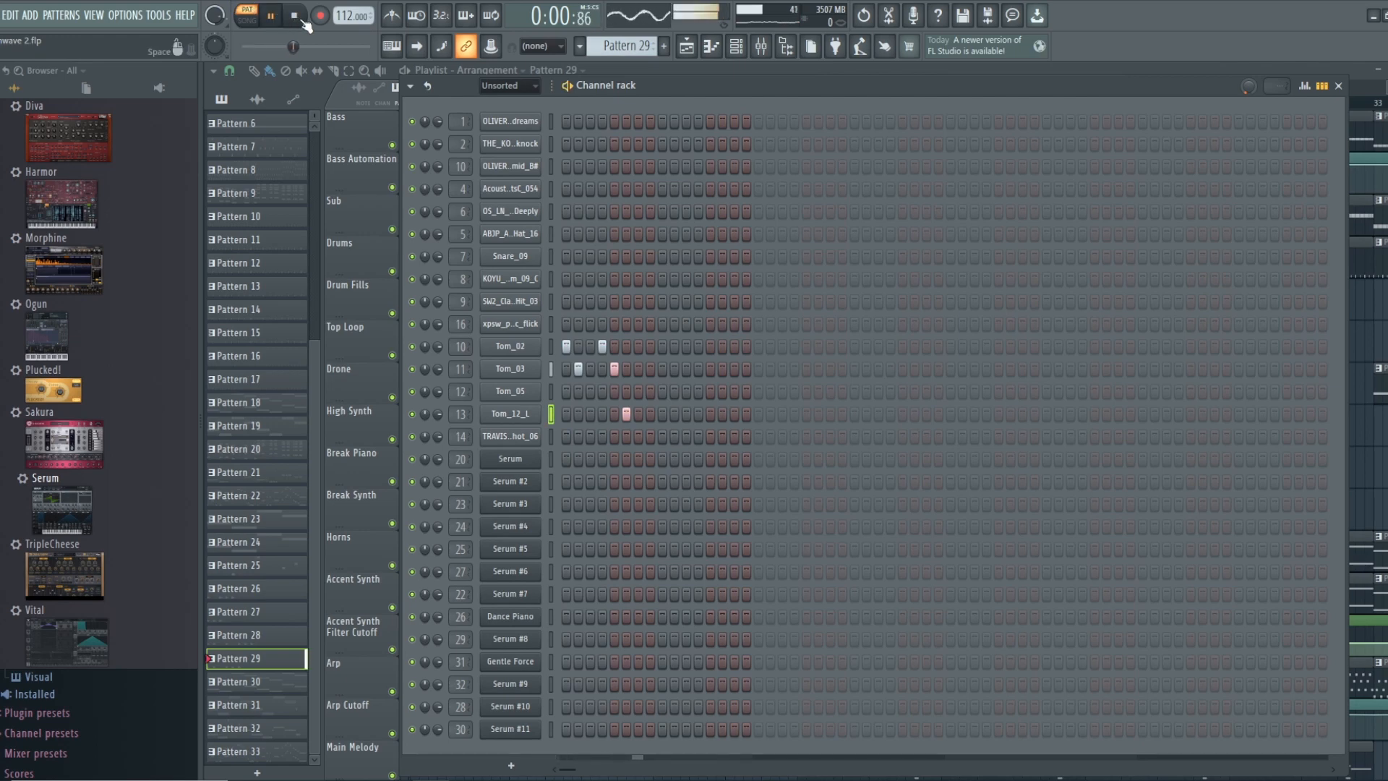
left_click(303, 22)
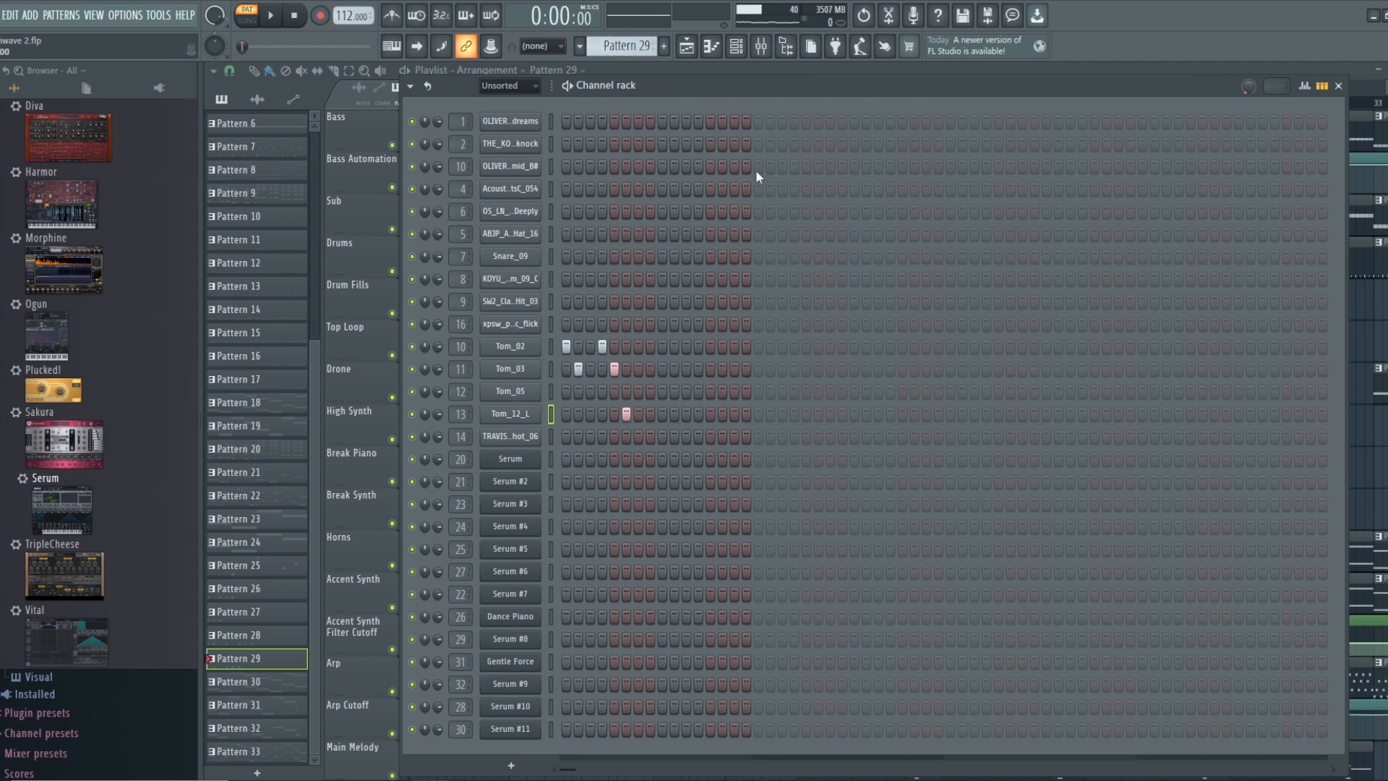
Close the channel rack and open the mixer to check the effects and routing of the Tom 3 and Tom 2 tracks
left_click(746, 52)
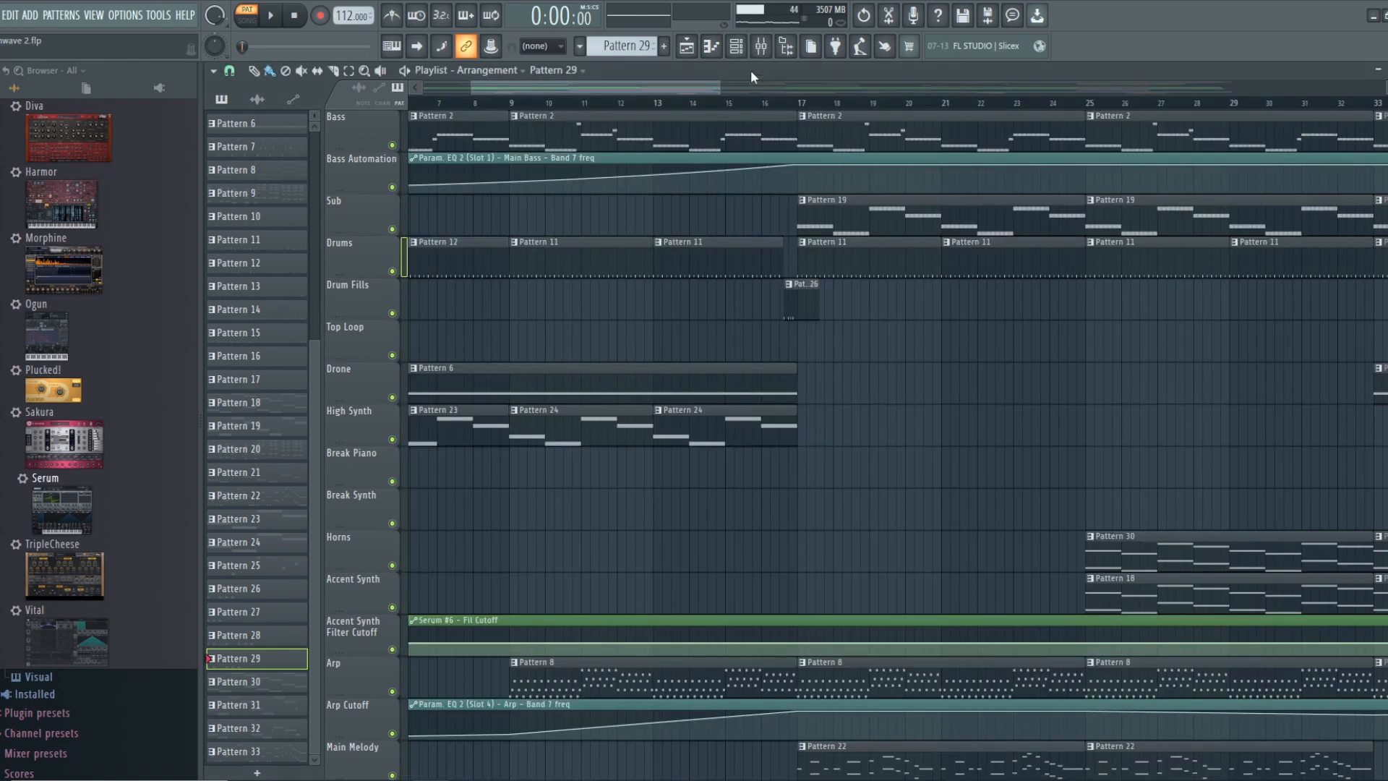
left_click_drag(706, 95, 725, 92)
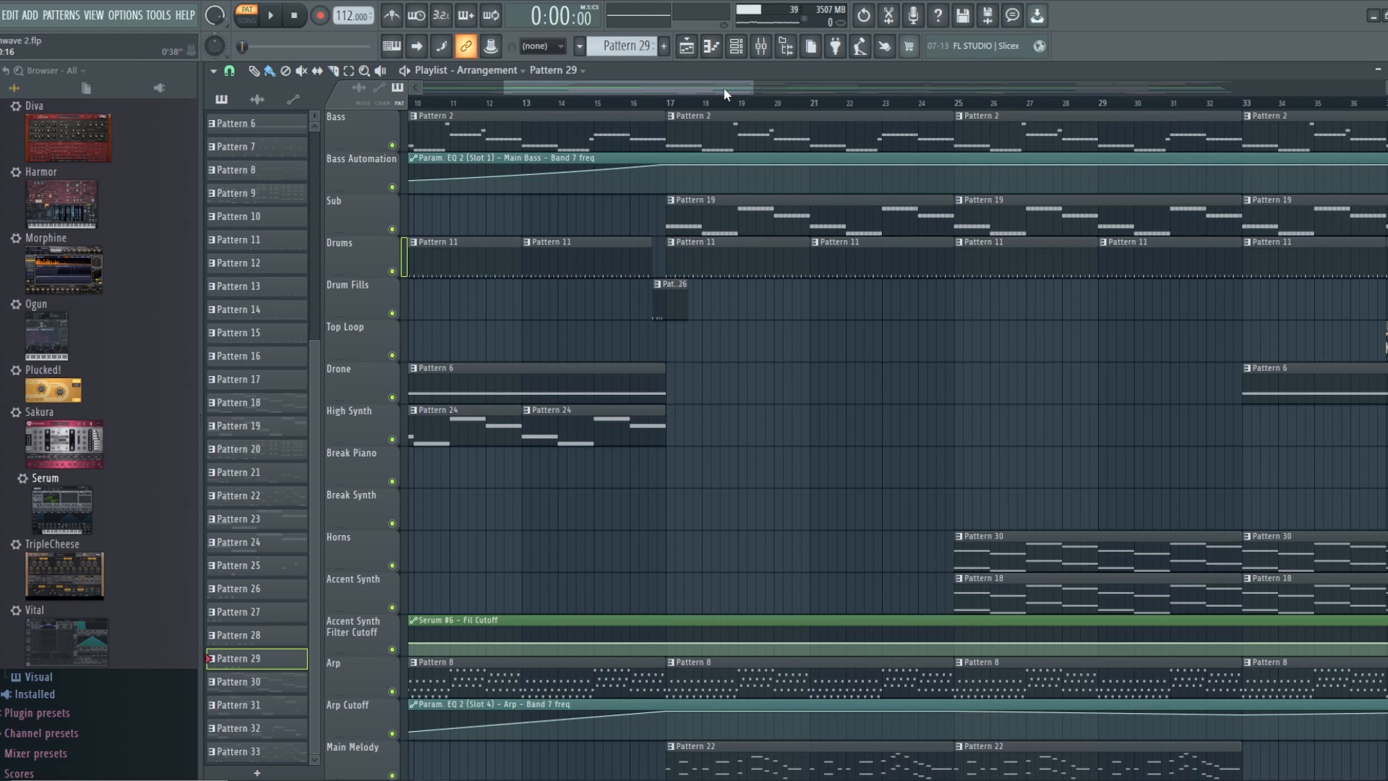
left_click_drag(727, 94, 678, 99)
left_click(760, 45)
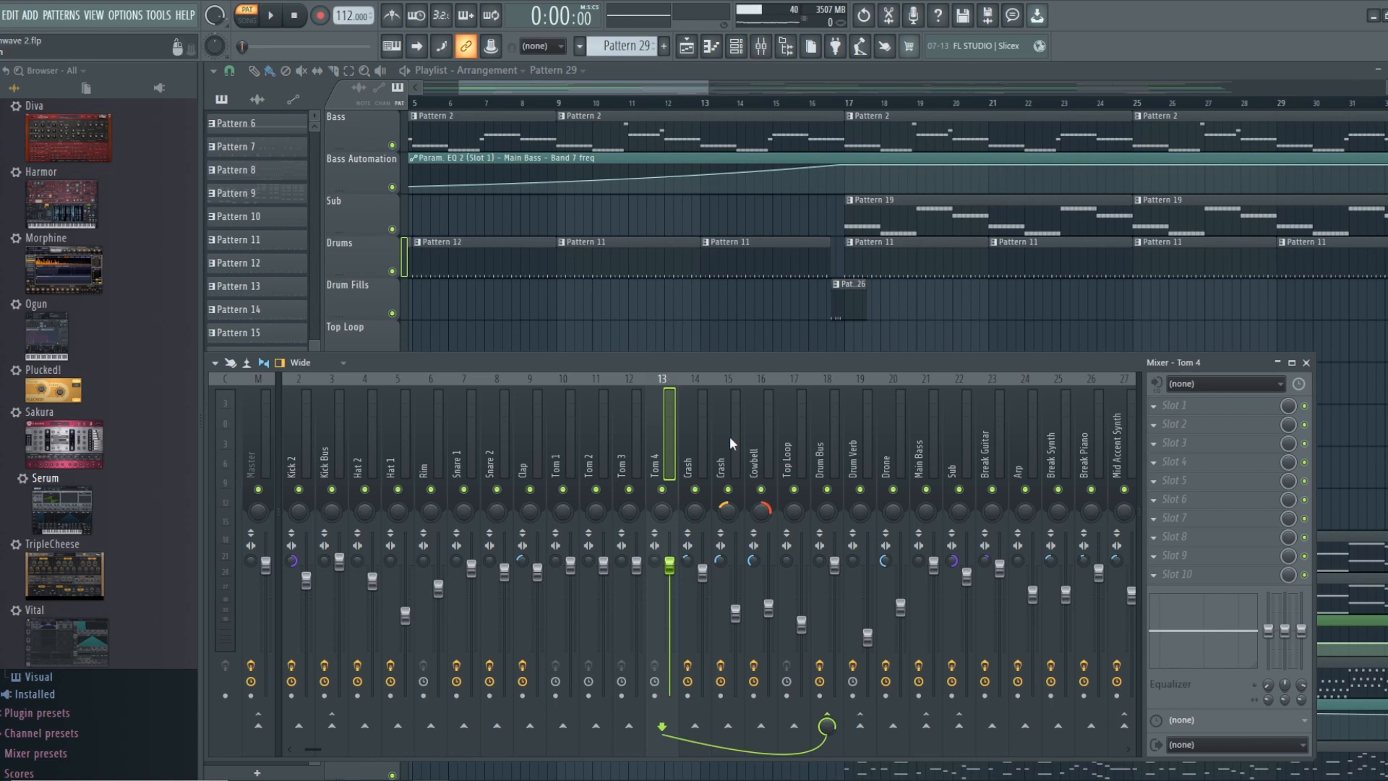
left_click(623, 436)
left_click(594, 440)
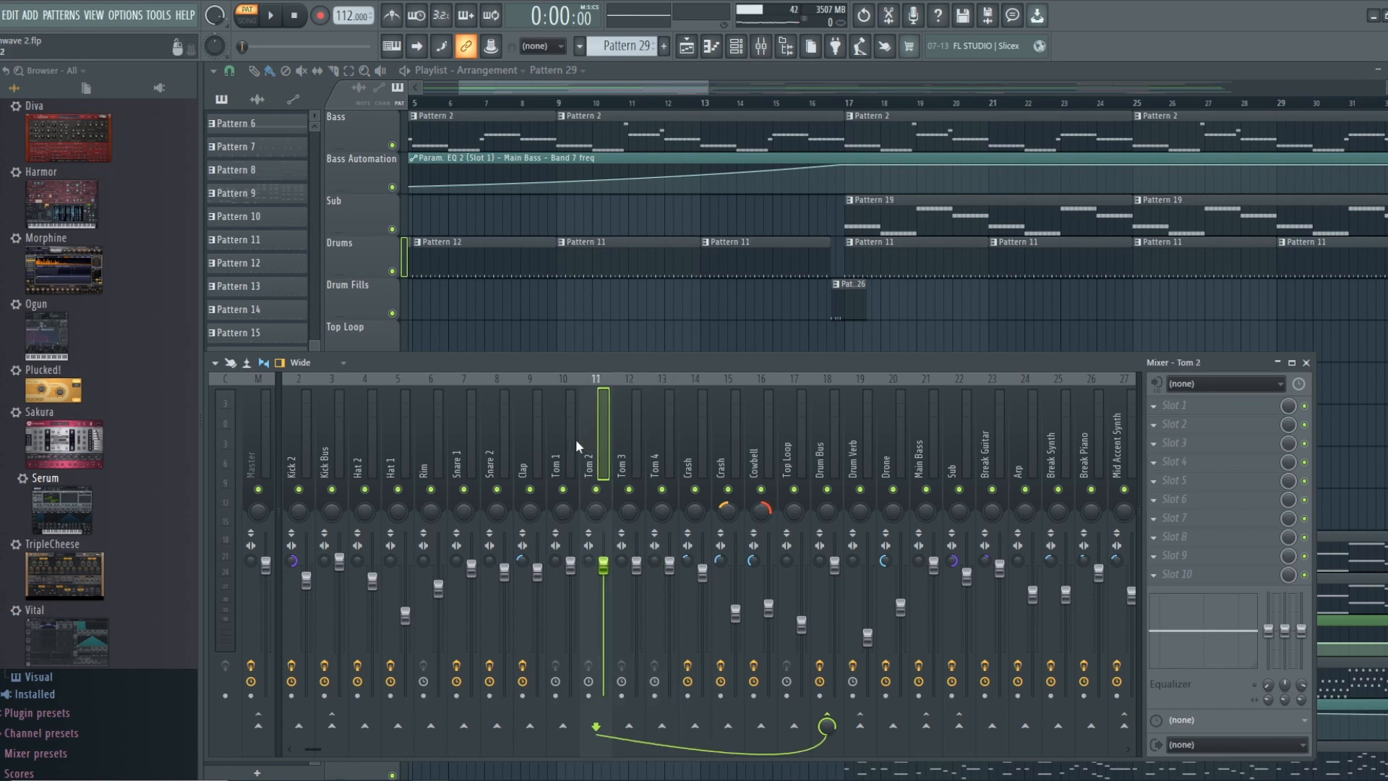
Check the effects and routing of the Tom 1 and Drum Bus mixer tracks, and solo Tom 1 through Tom 4 together
left_click(564, 440)
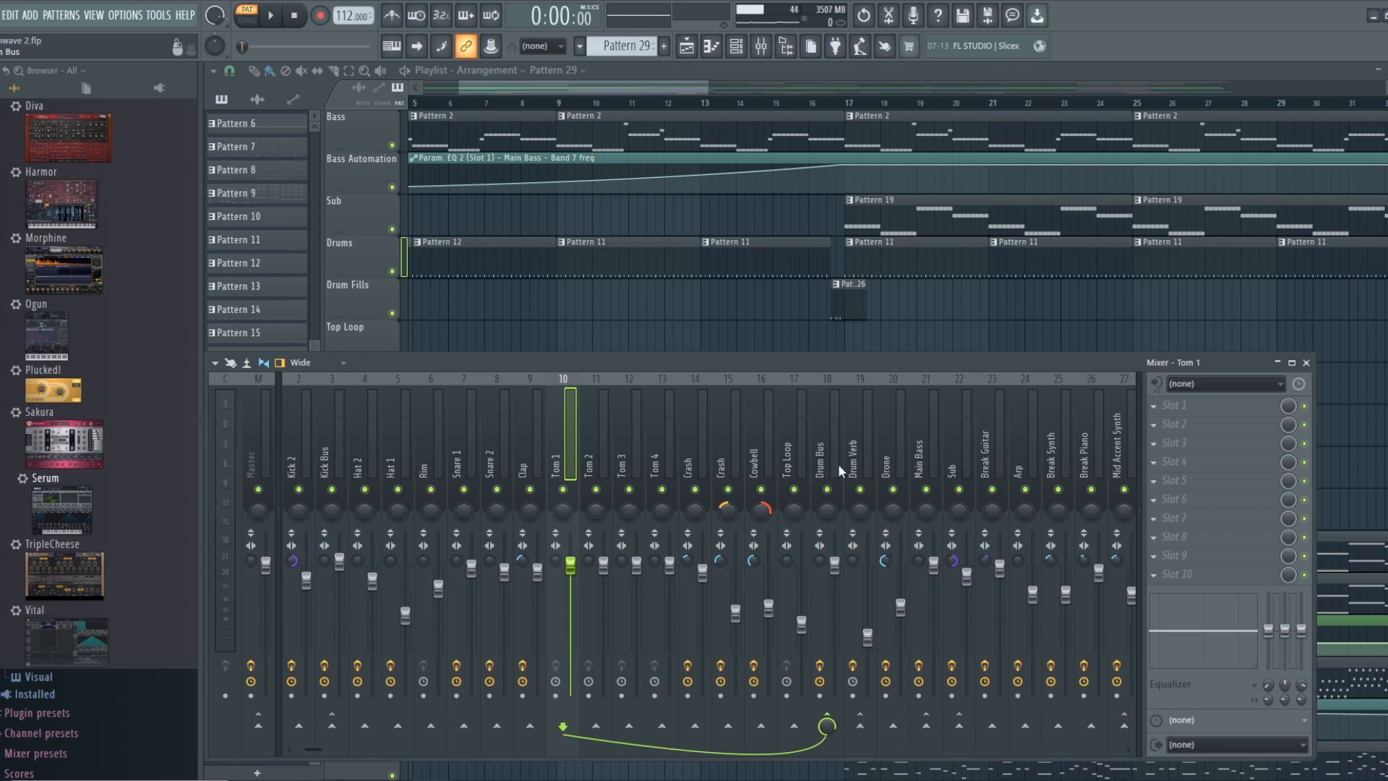
left_click(816, 433)
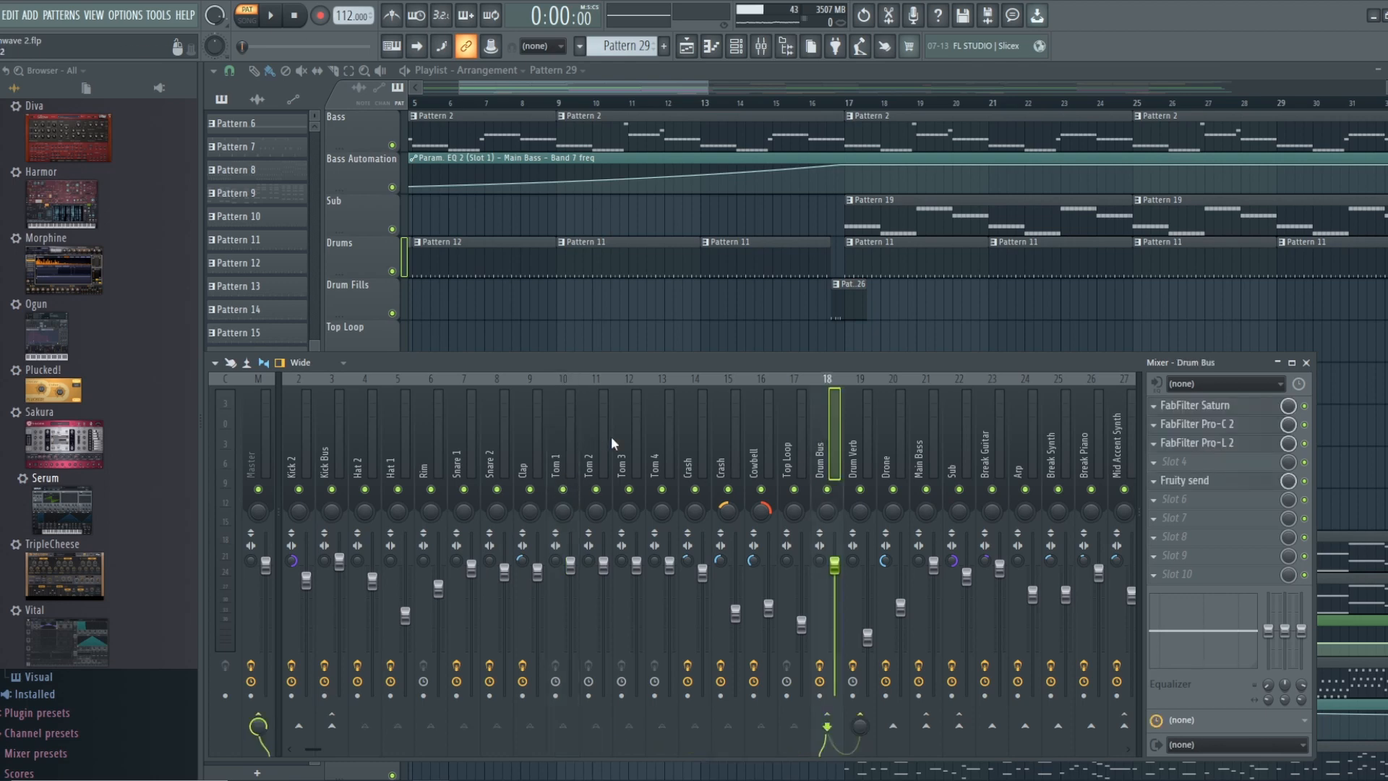
right_click(565, 491)
left_click(596, 491)
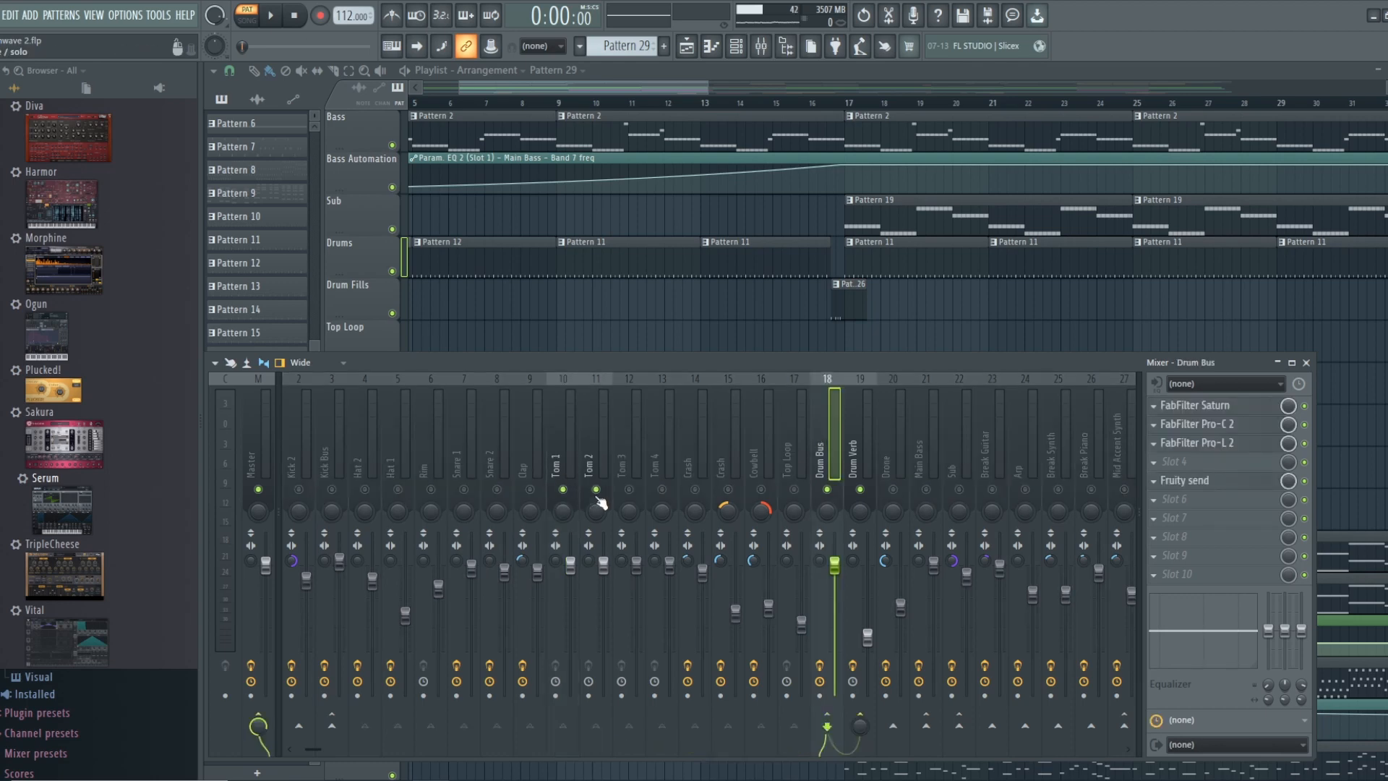
left_click(629, 490)
left_click(661, 490)
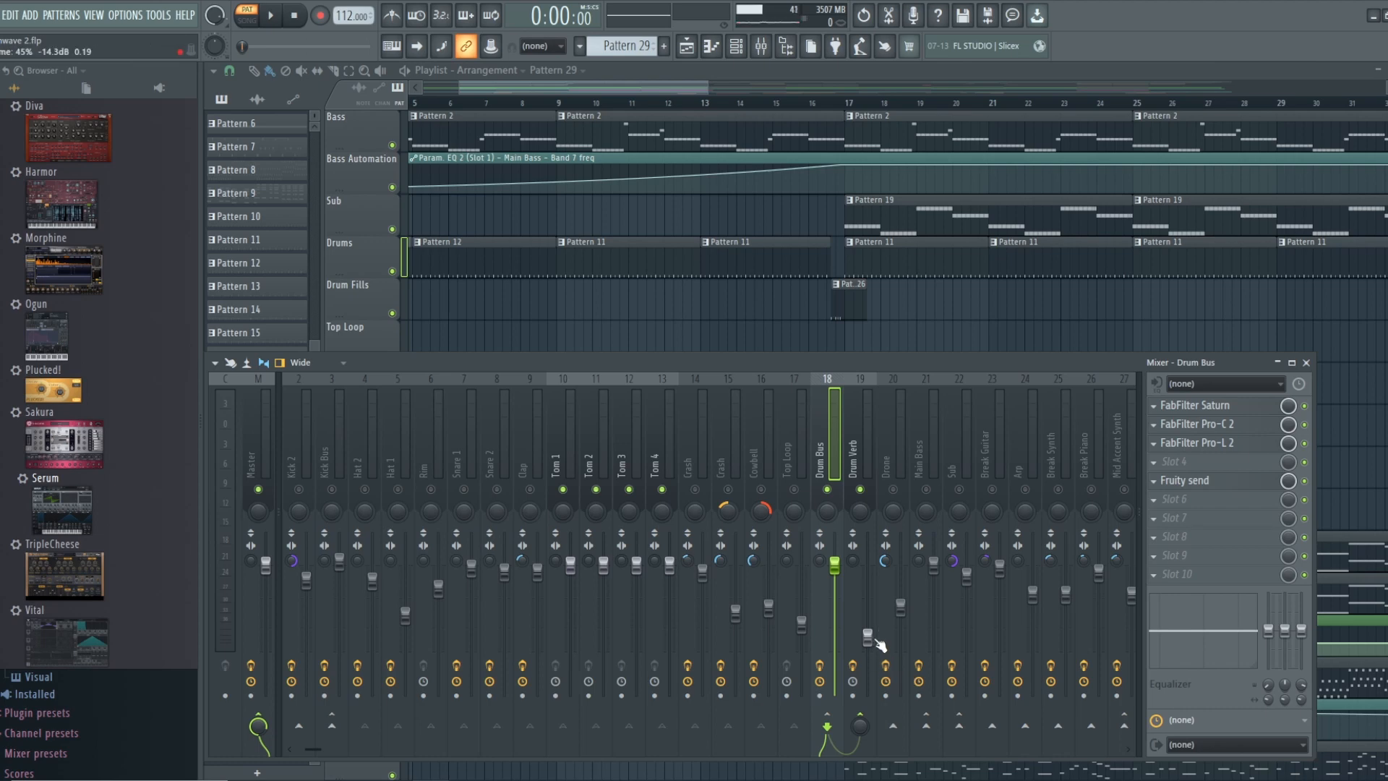
Check the effect slots and routing of the Tom 4, Tom 3, Tom 2 and Tom 1 tracks in turn
left_click(671, 451)
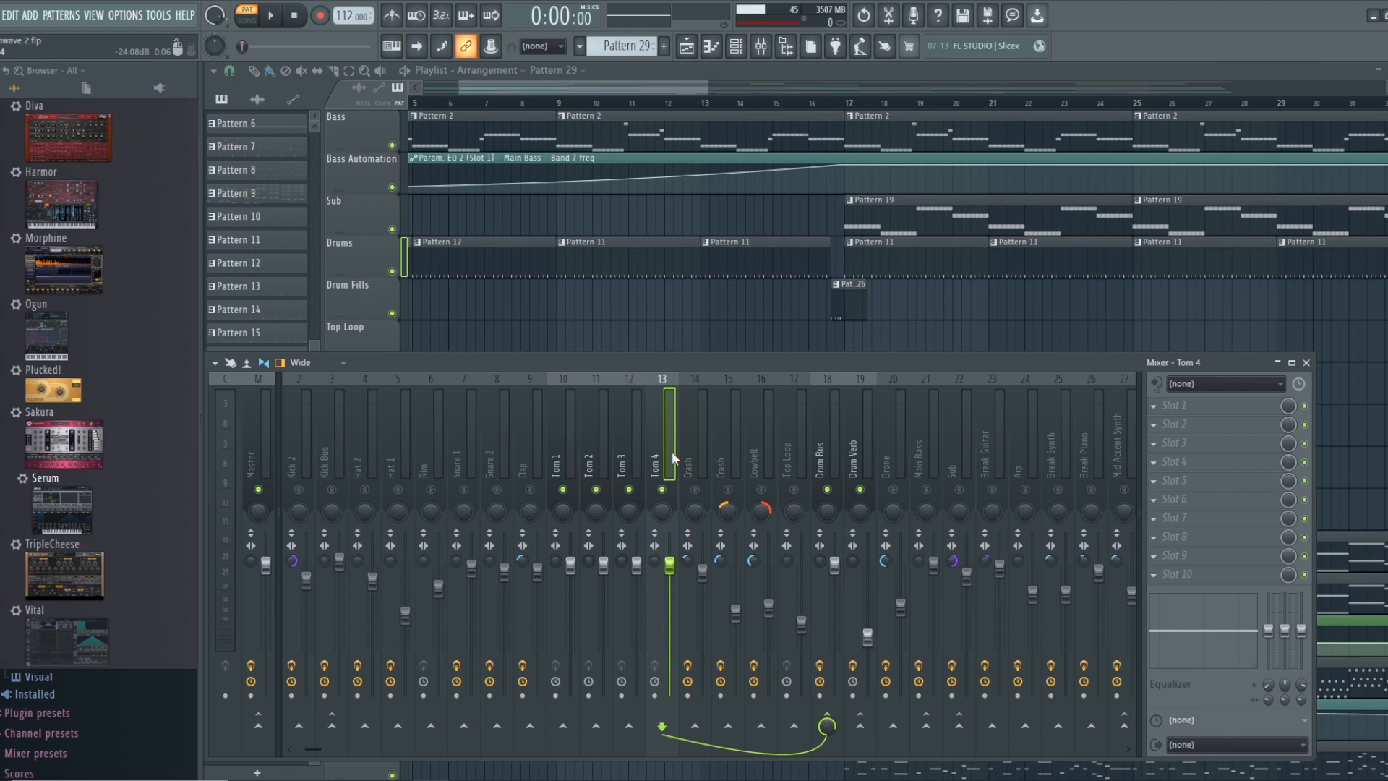
left_click(635, 452)
left_click(599, 463)
left_click(564, 462)
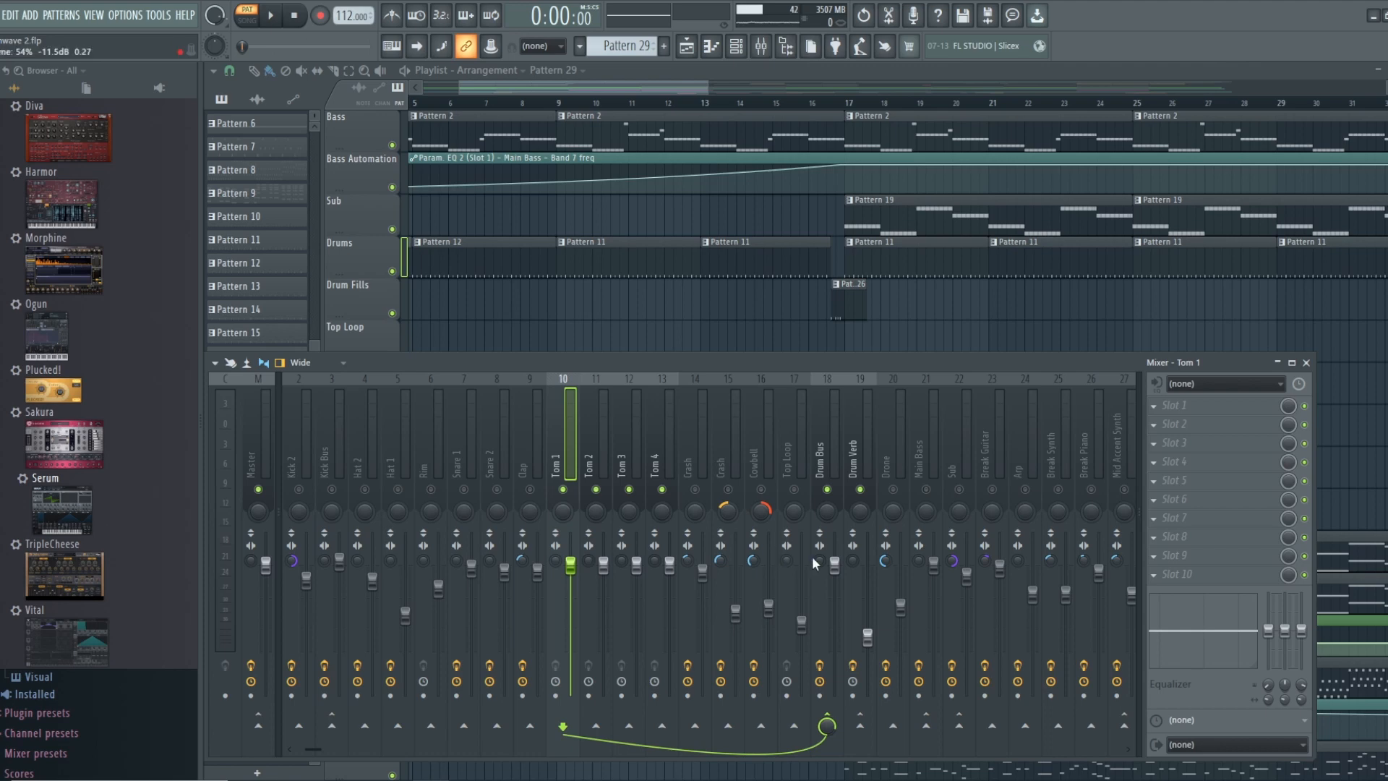
Listen to the soloed toms in Pattern 29 with and without the Drum Verb track, stopping after each pass
left_click(272, 16)
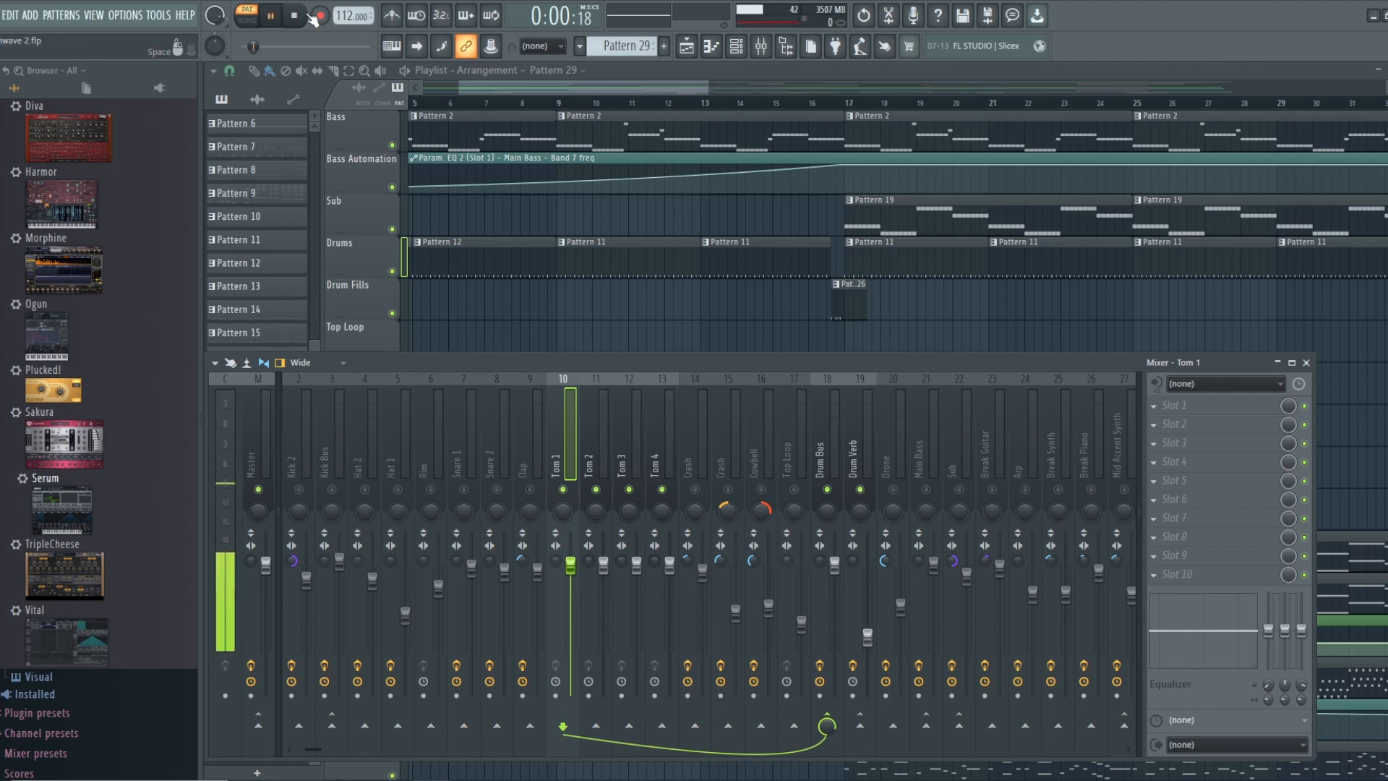
left_click(297, 15)
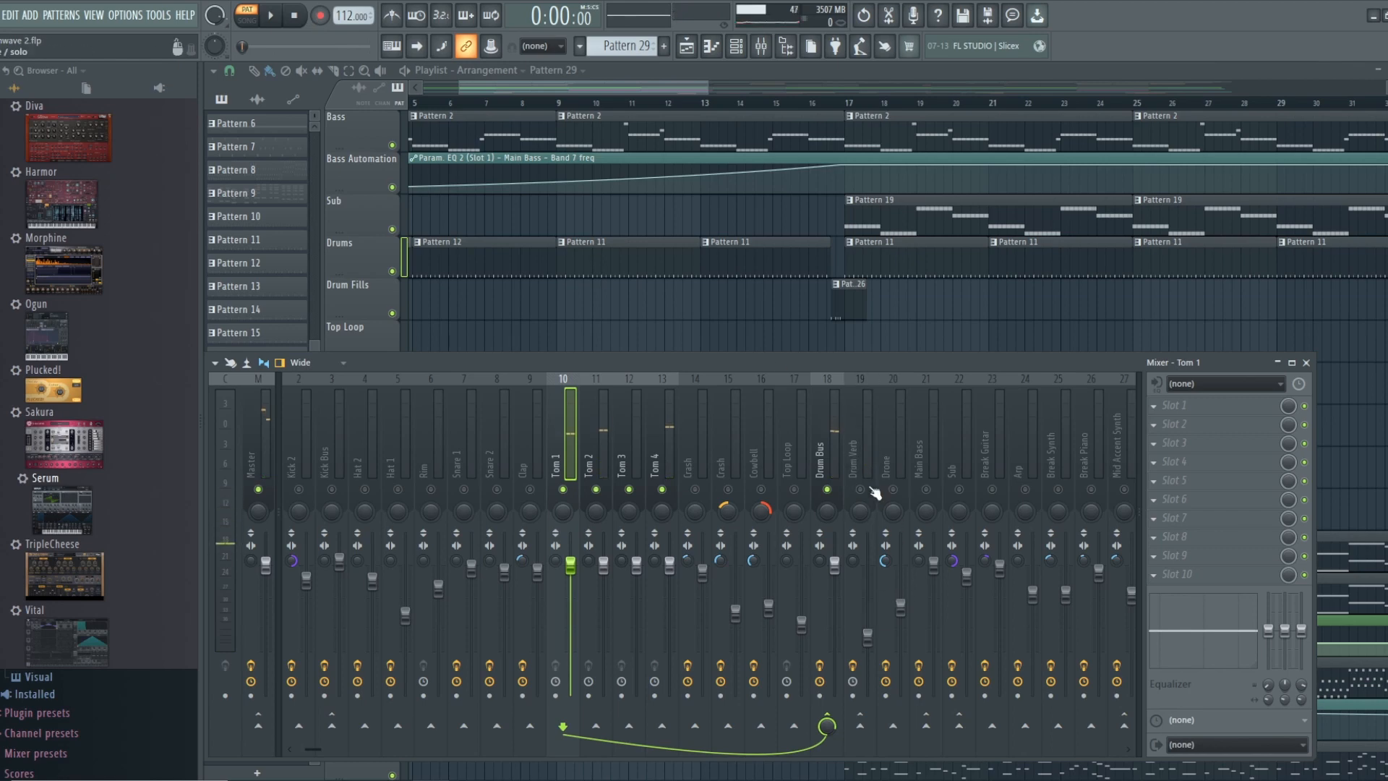
key("space")
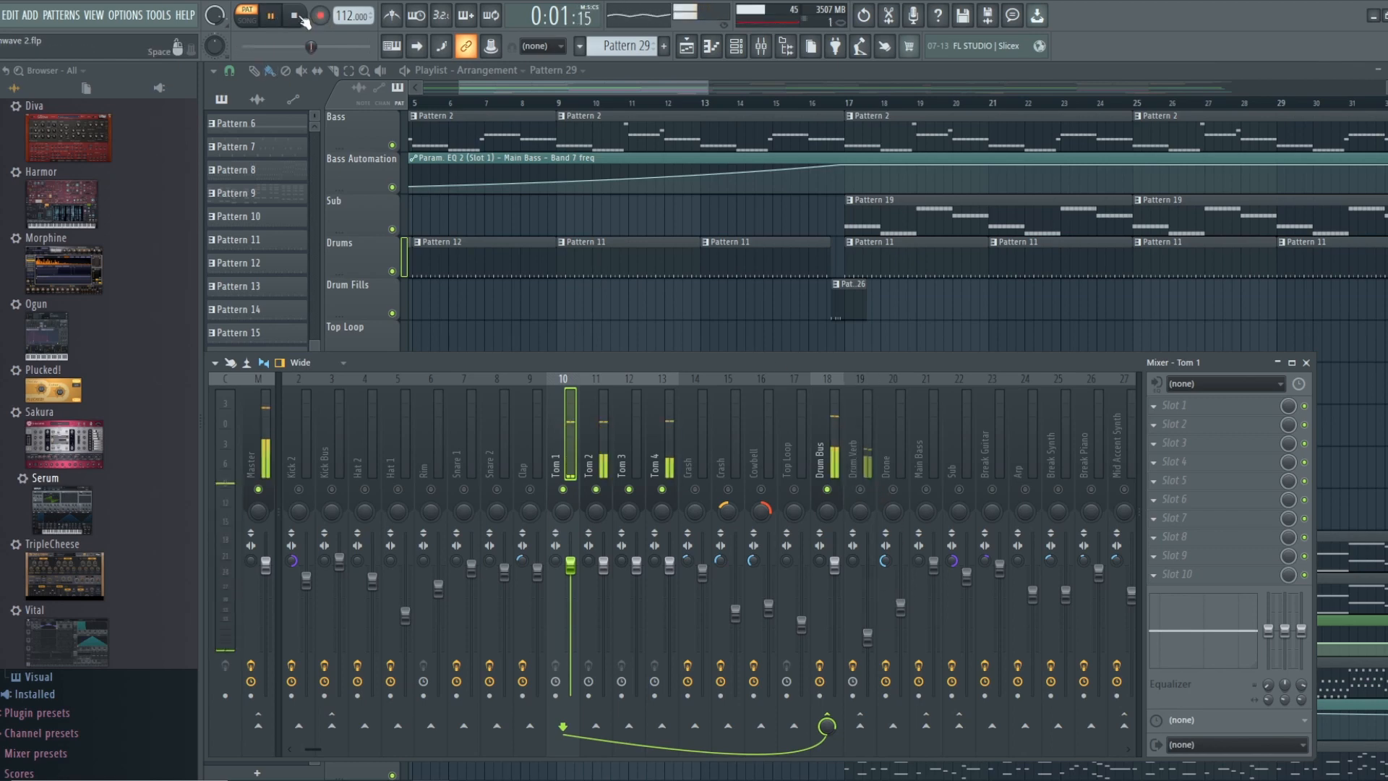
key("space")
left_click(860, 489)
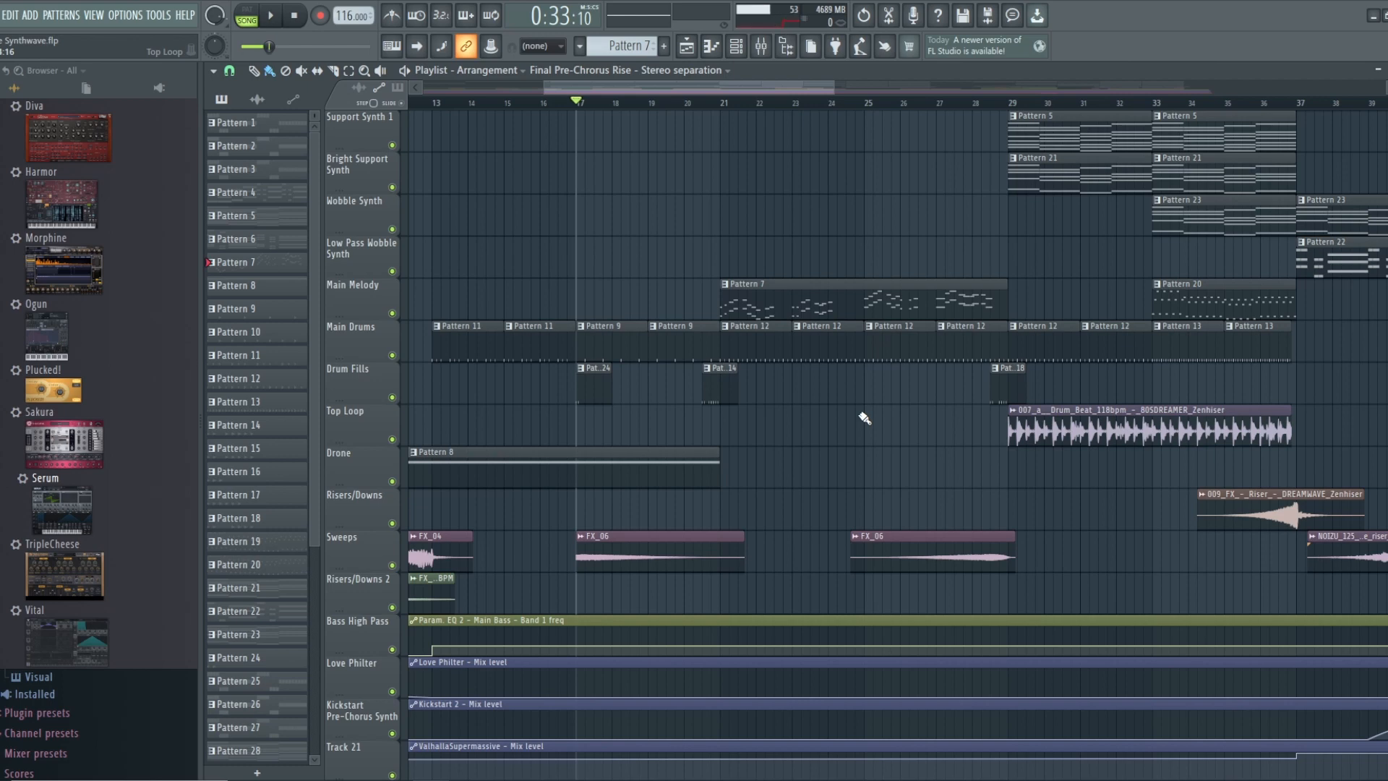
Play the song from bar 17 into the Pattern 14 drum fill, and display Pattern 14 in the channel rack
left_click(271, 16)
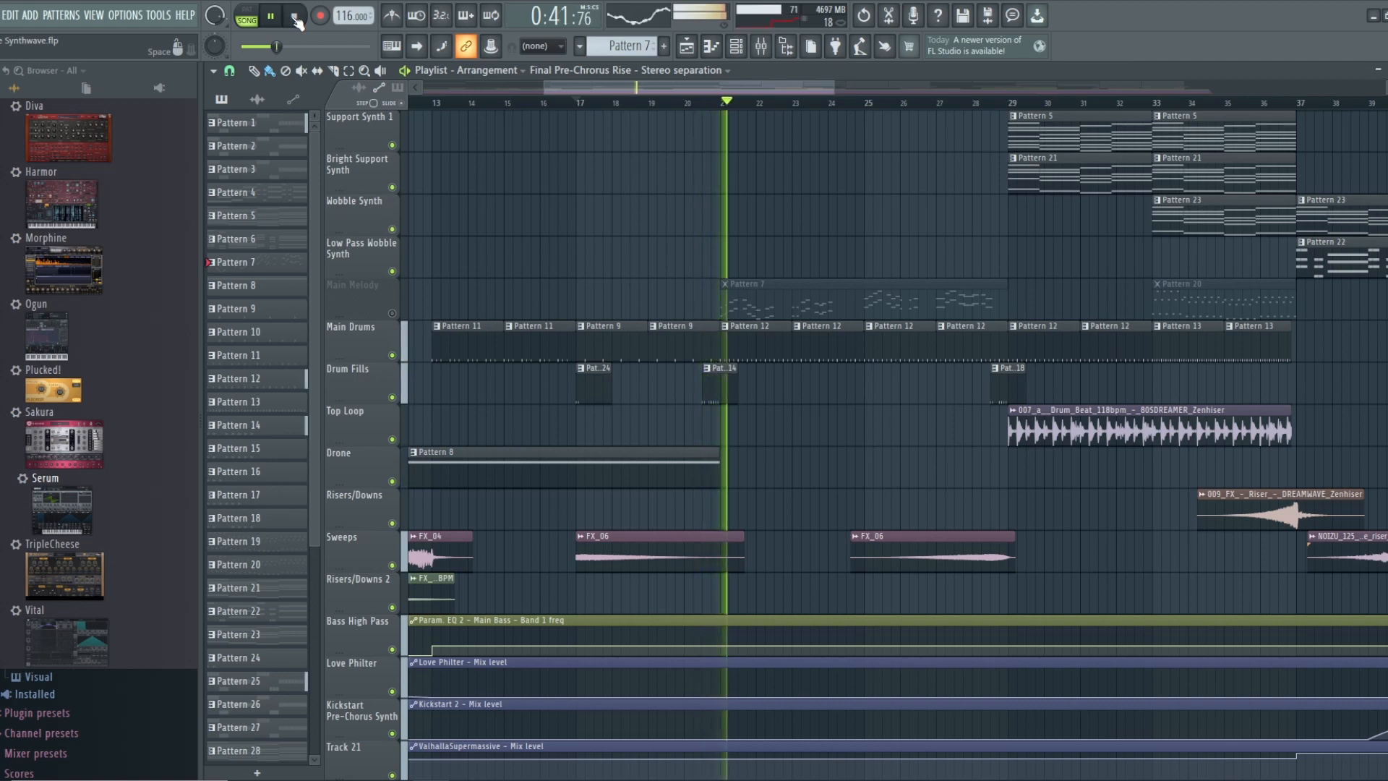
left_click(294, 17)
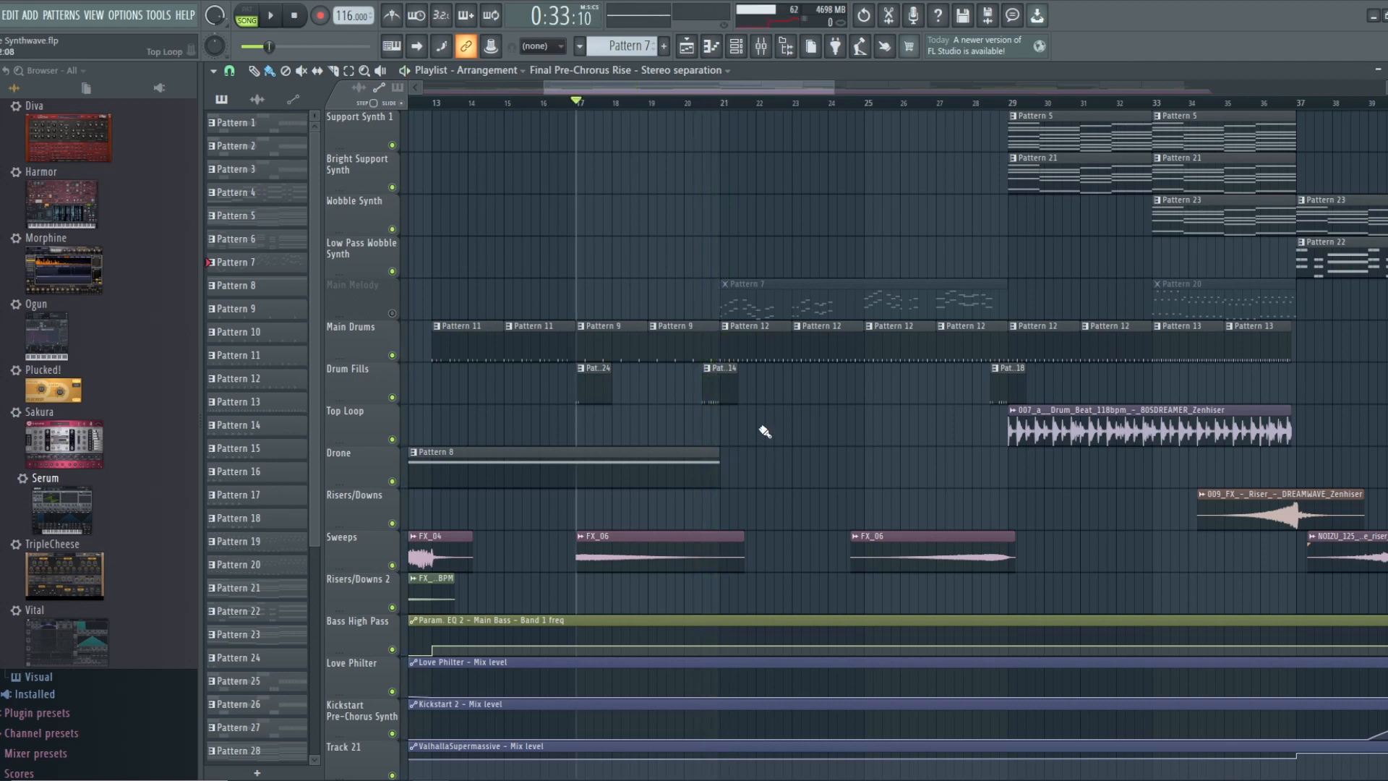
left_click(736, 47)
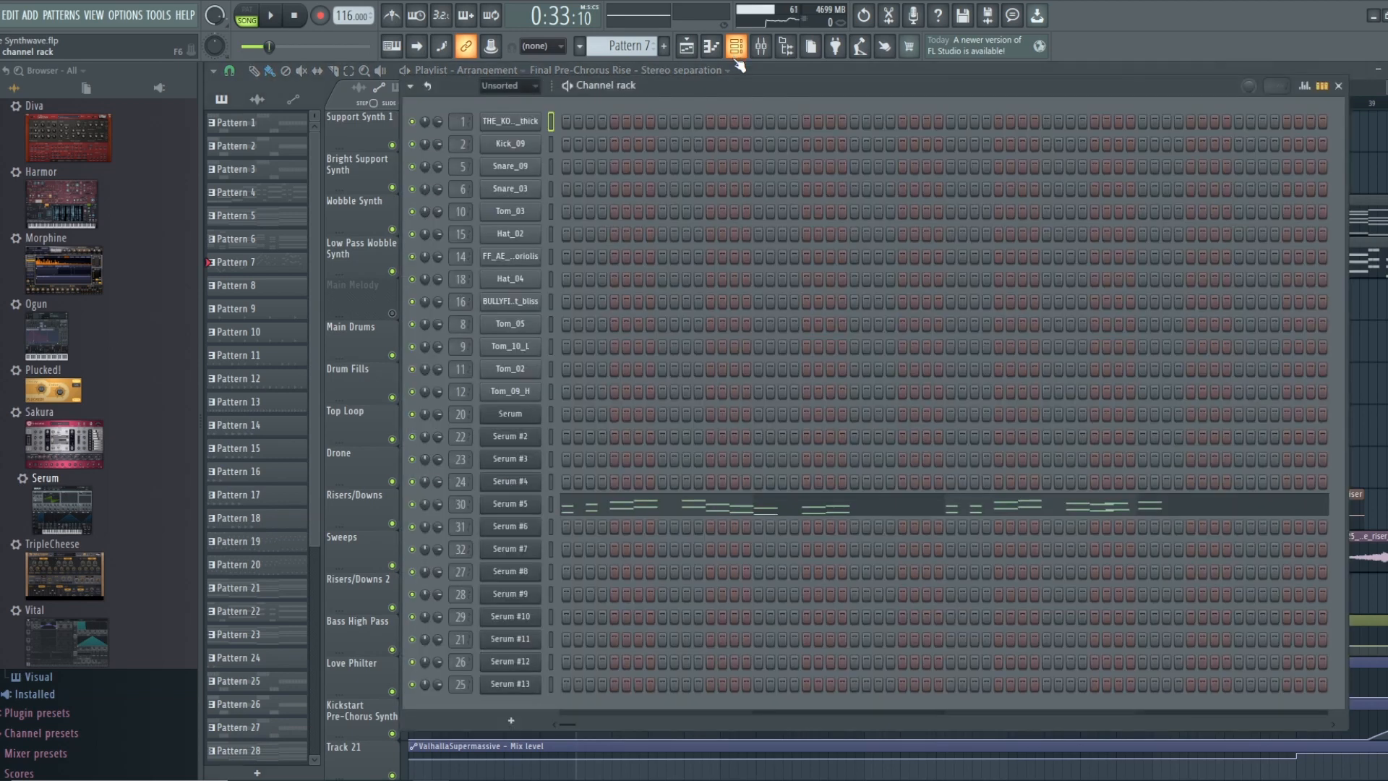
left_click(626, 47)
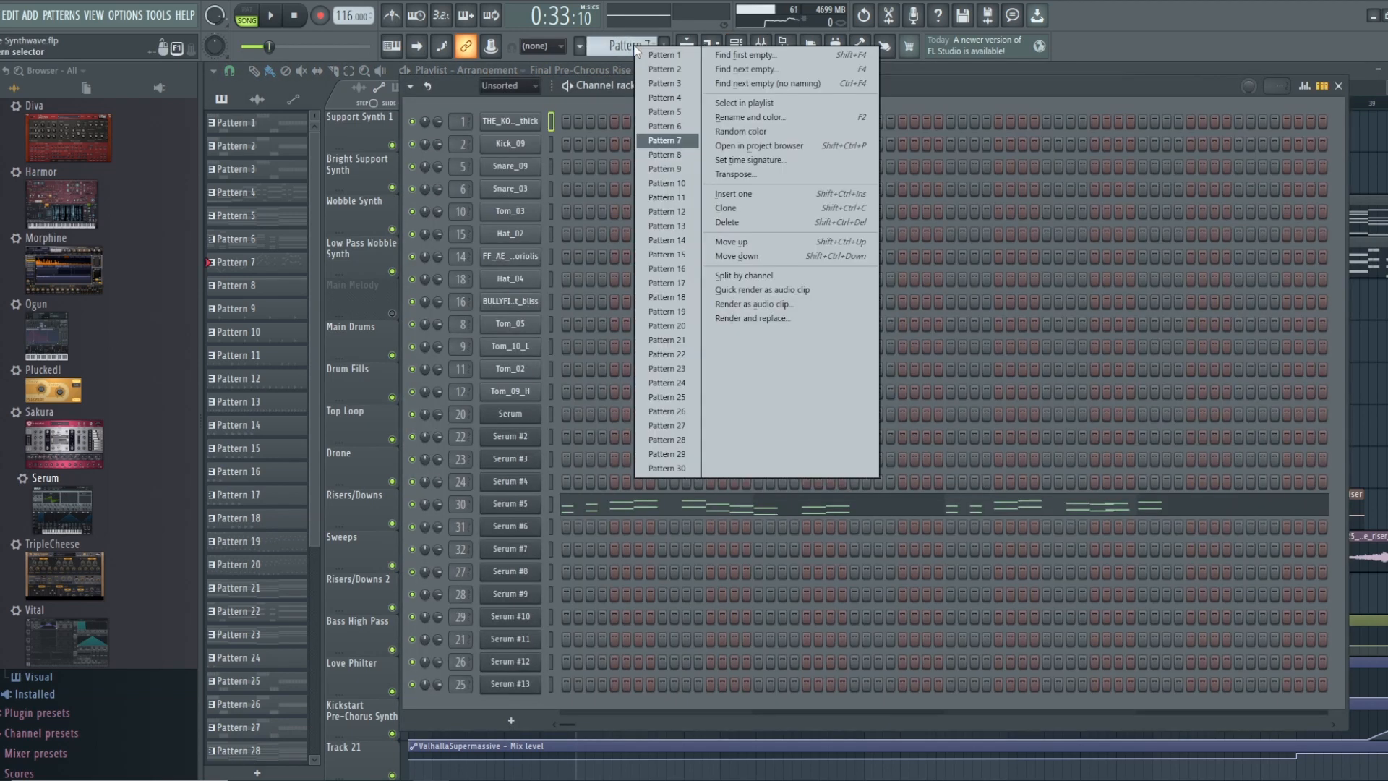
left_click(676, 241)
Inspect the Tom_03 and Tom_10_L samples in turn, auditioning Tom_10_L and closing each sampler window
left_click(511, 211)
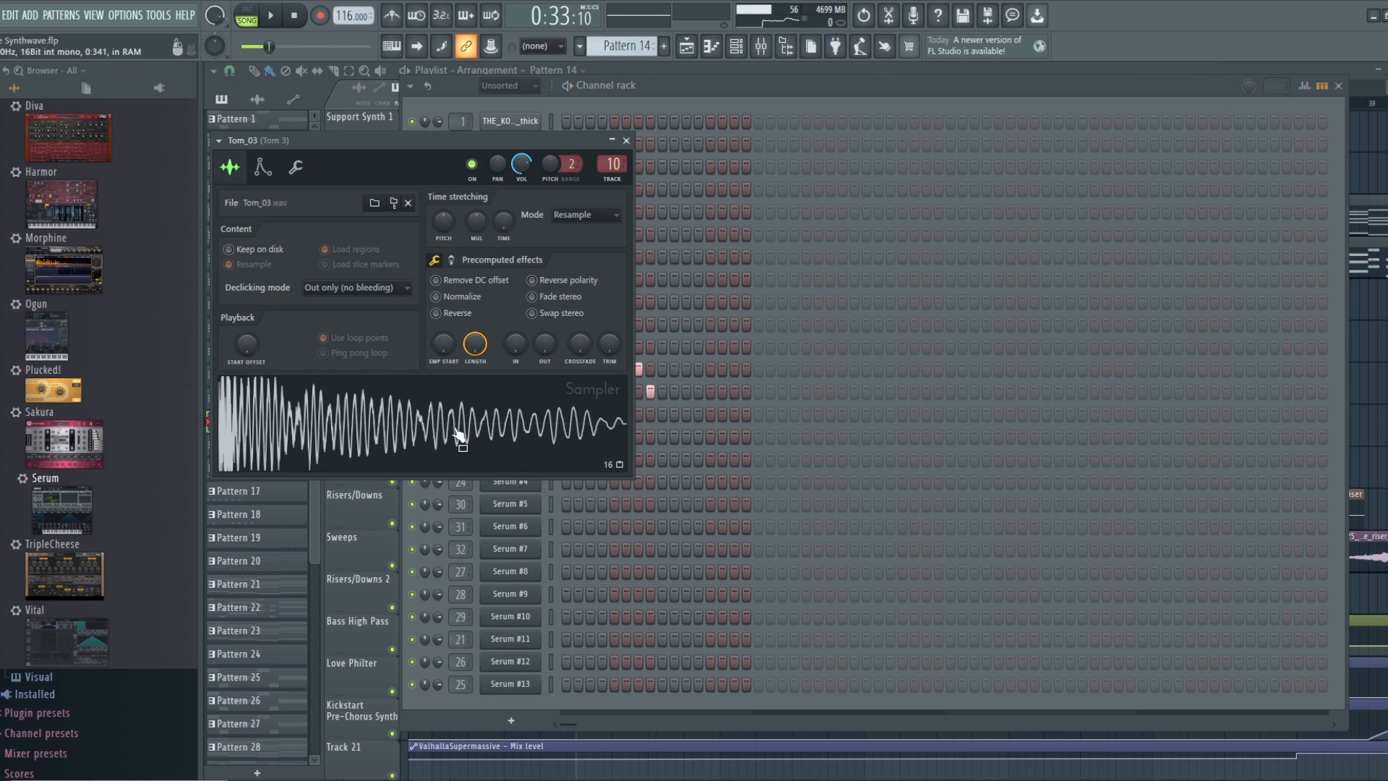
left_click(626, 140)
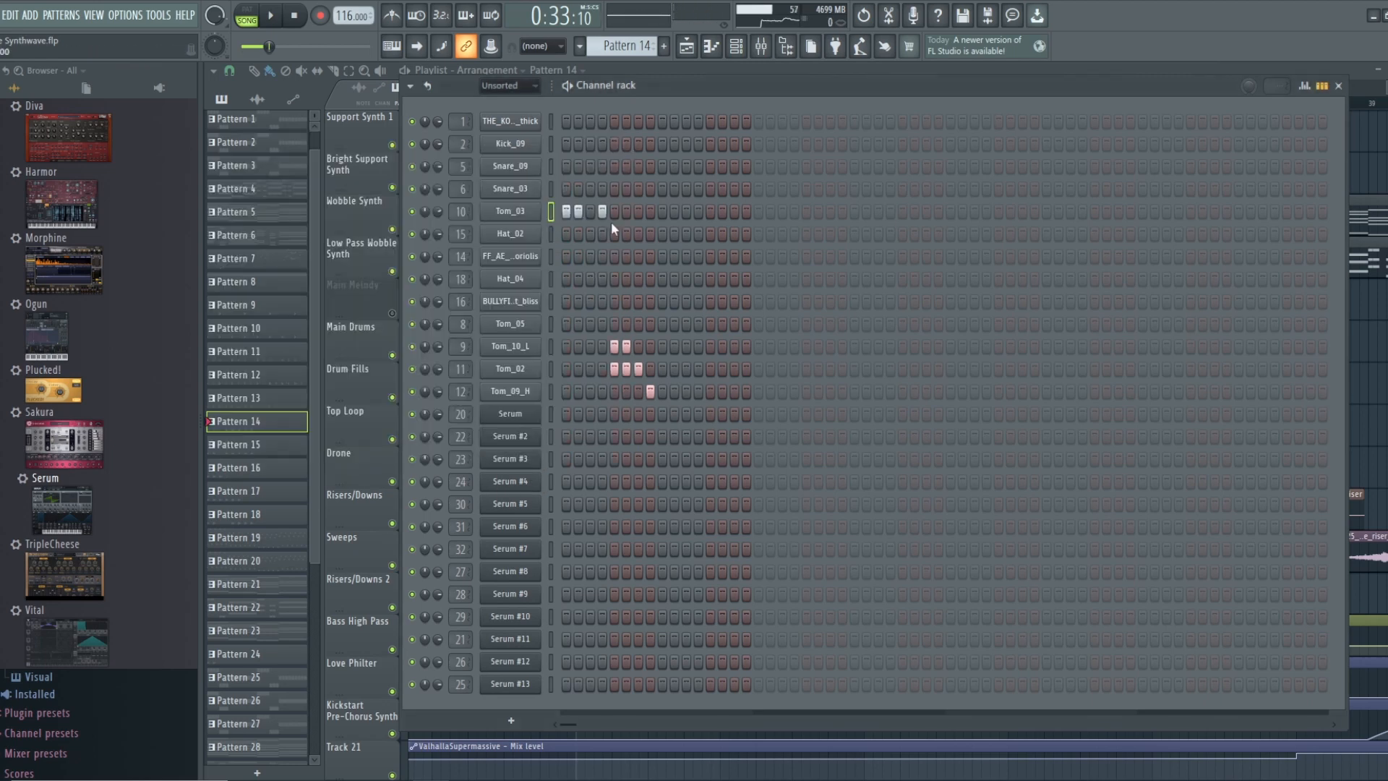
left_click(511, 346)
left_click(458, 521)
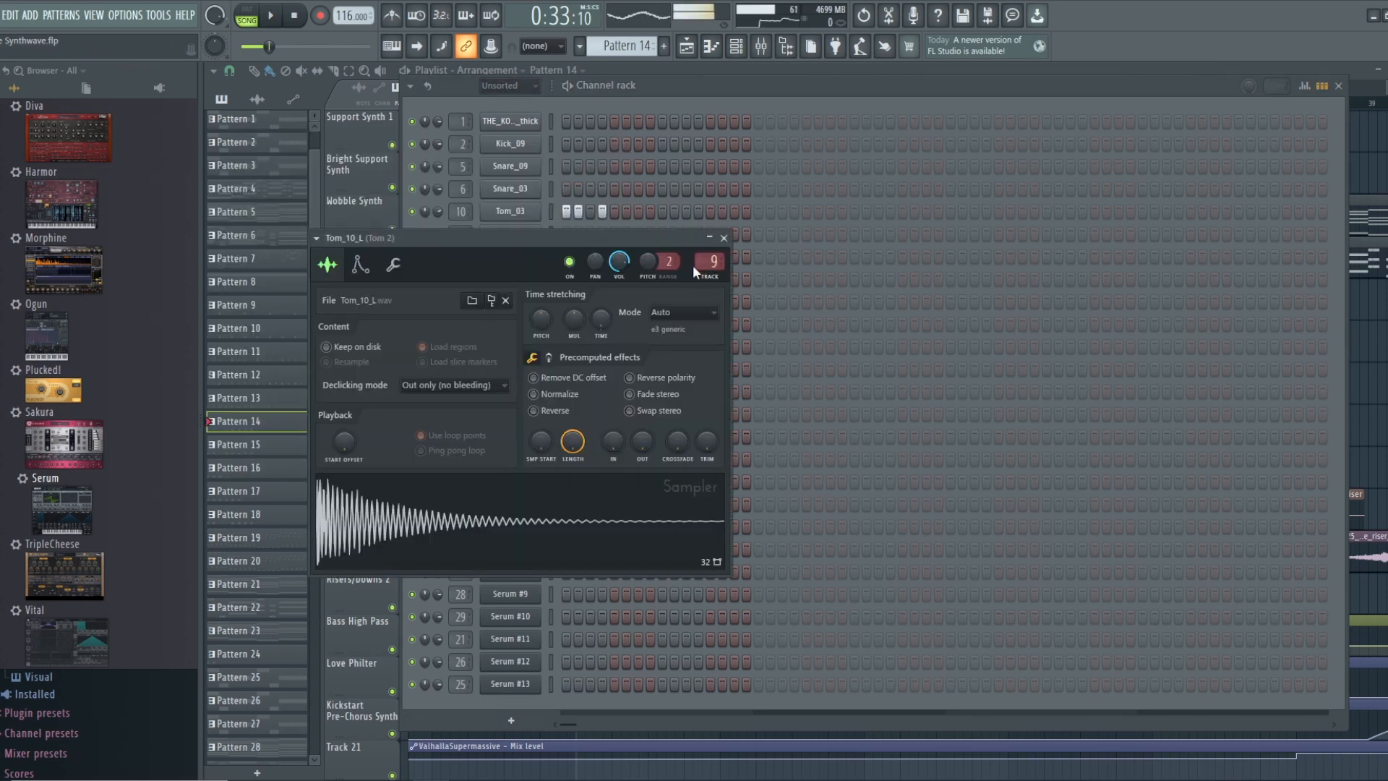
left_click(724, 238)
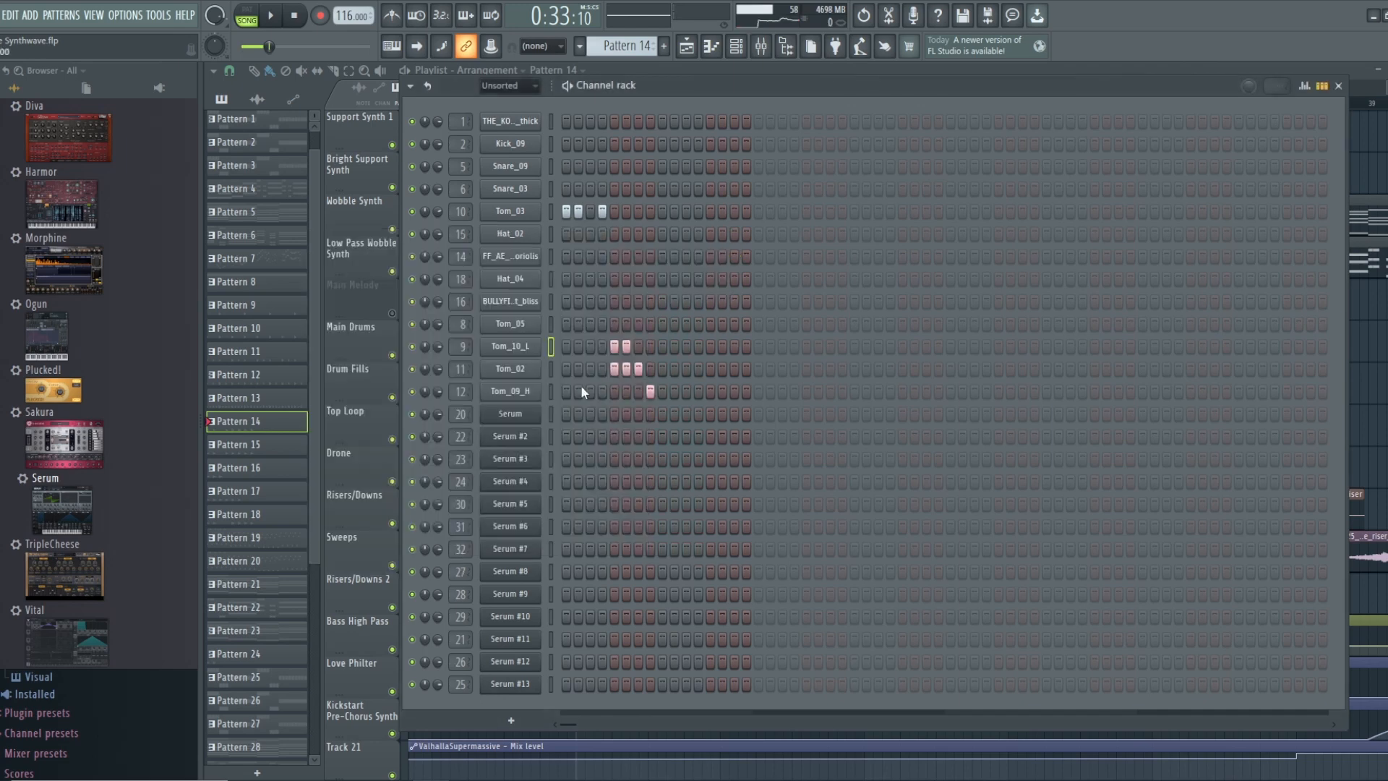
Inspect and audition the Tom_02 and Tom_09_H samples, closing each sampler window
left_click(526, 371)
left_click(534, 536)
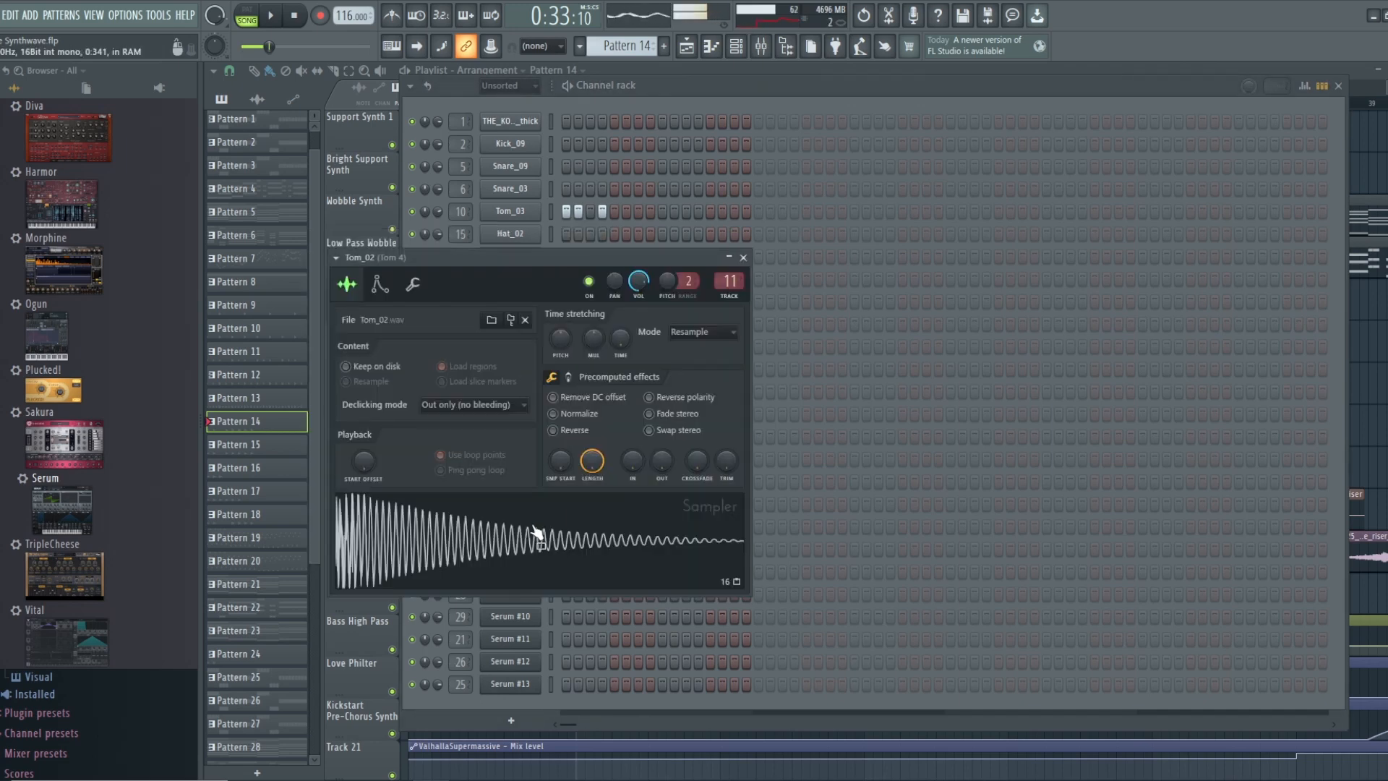
left_click(743, 257)
left_click(522, 398)
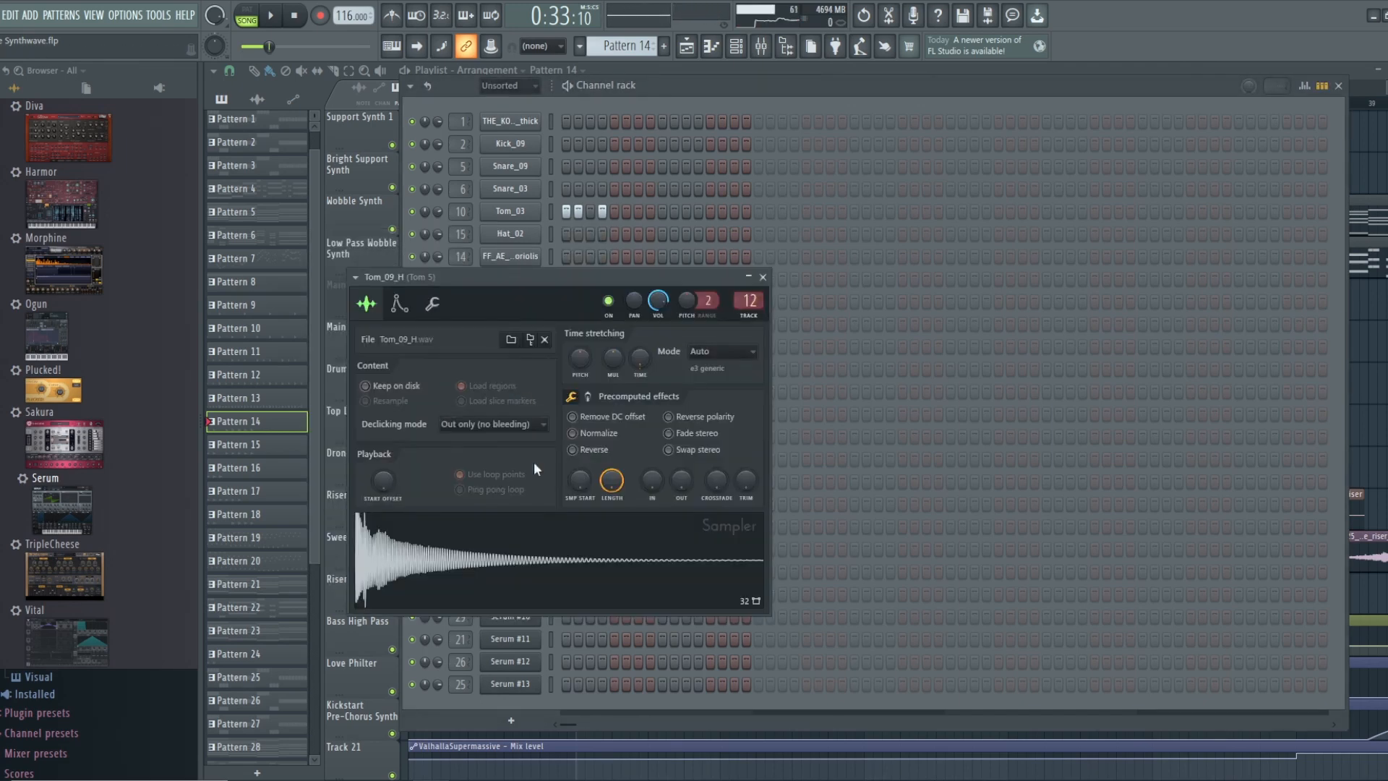
left_click(547, 555)
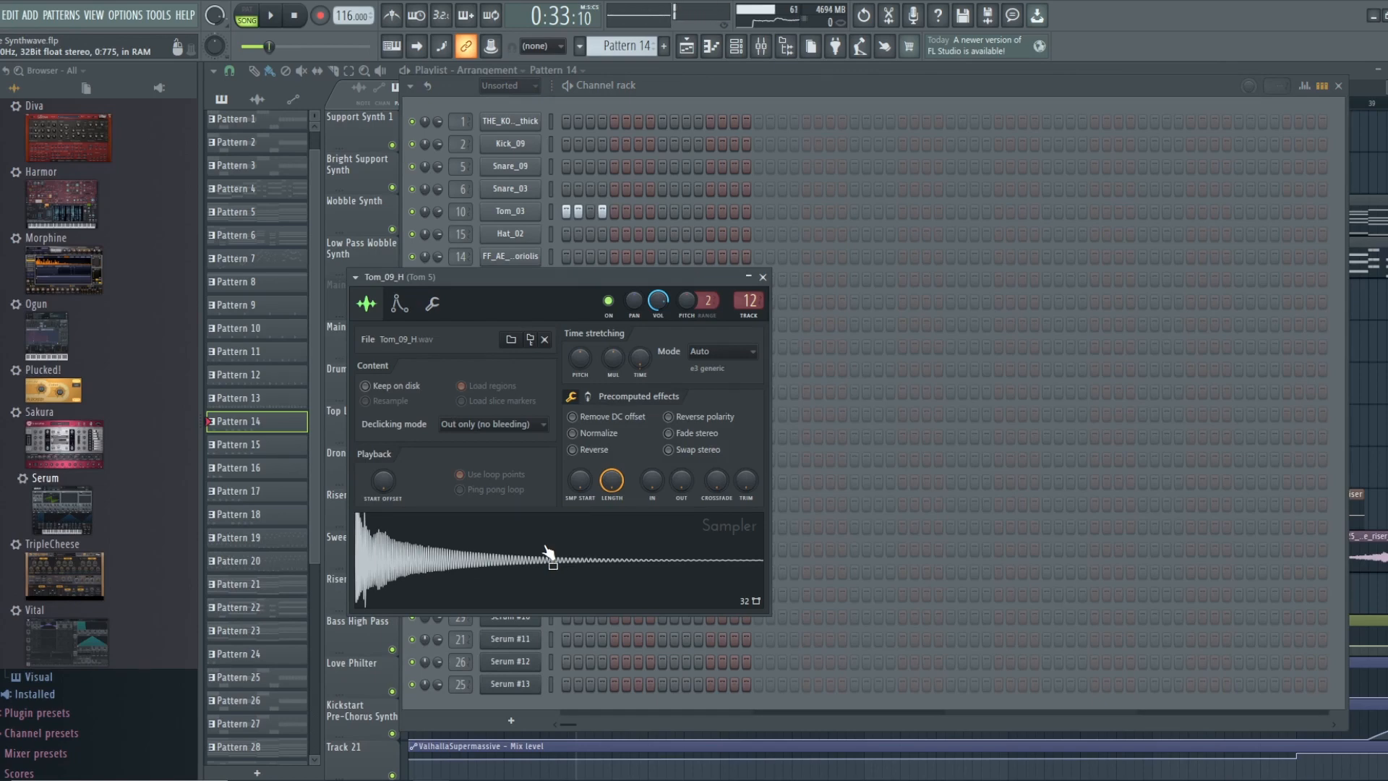
left_click(762, 277)
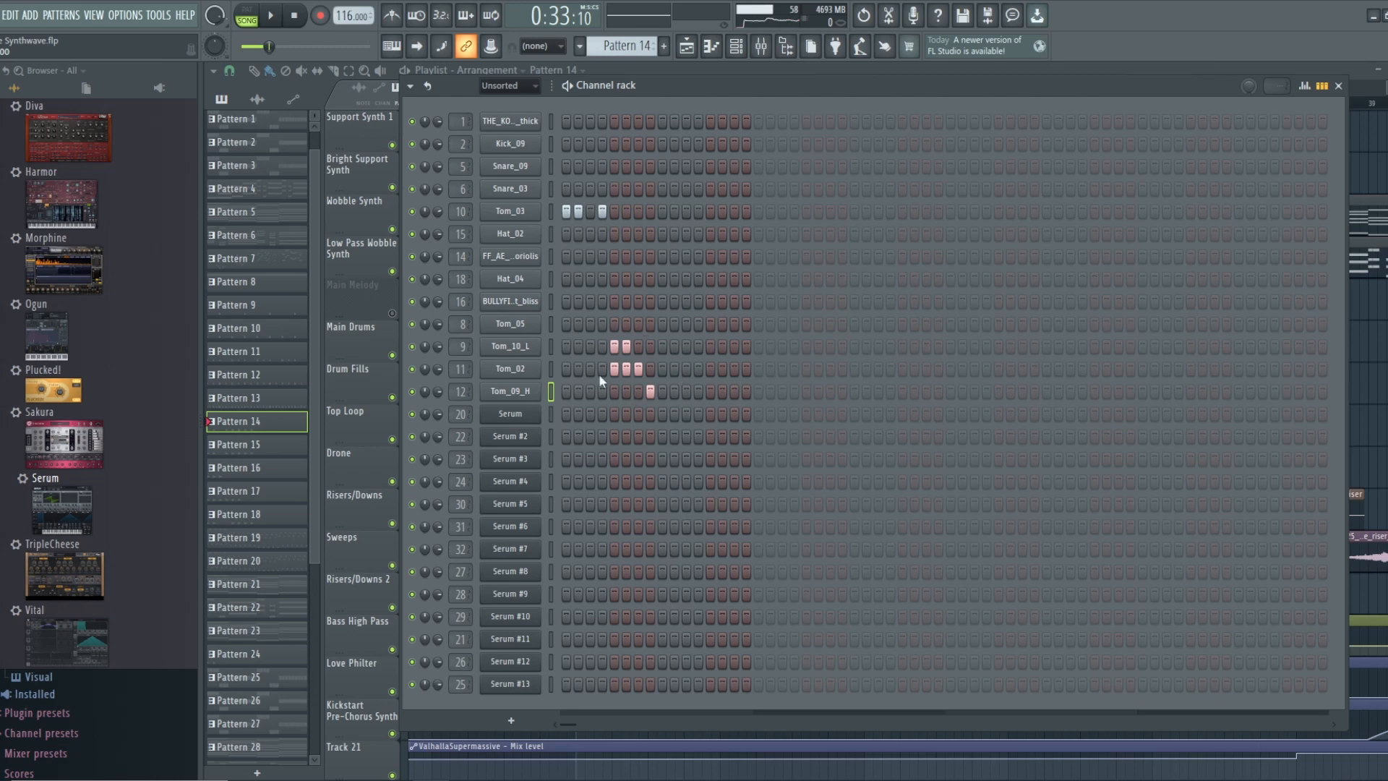
Listen to the Pattern 14 tom fill in pattern mode, stop playback and close the channel rack
left_click(248, 16)
left_click(271, 15)
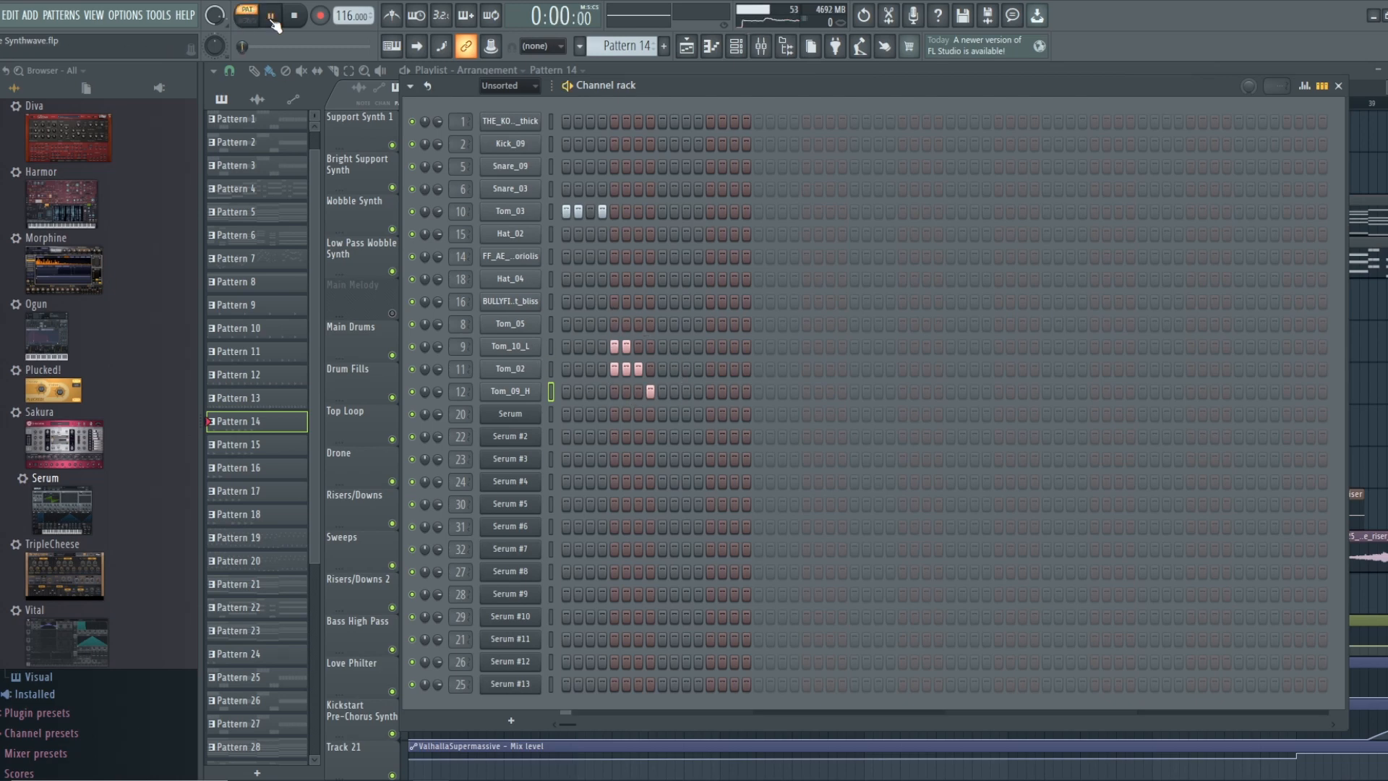
left_click(298, 19)
key("F6")
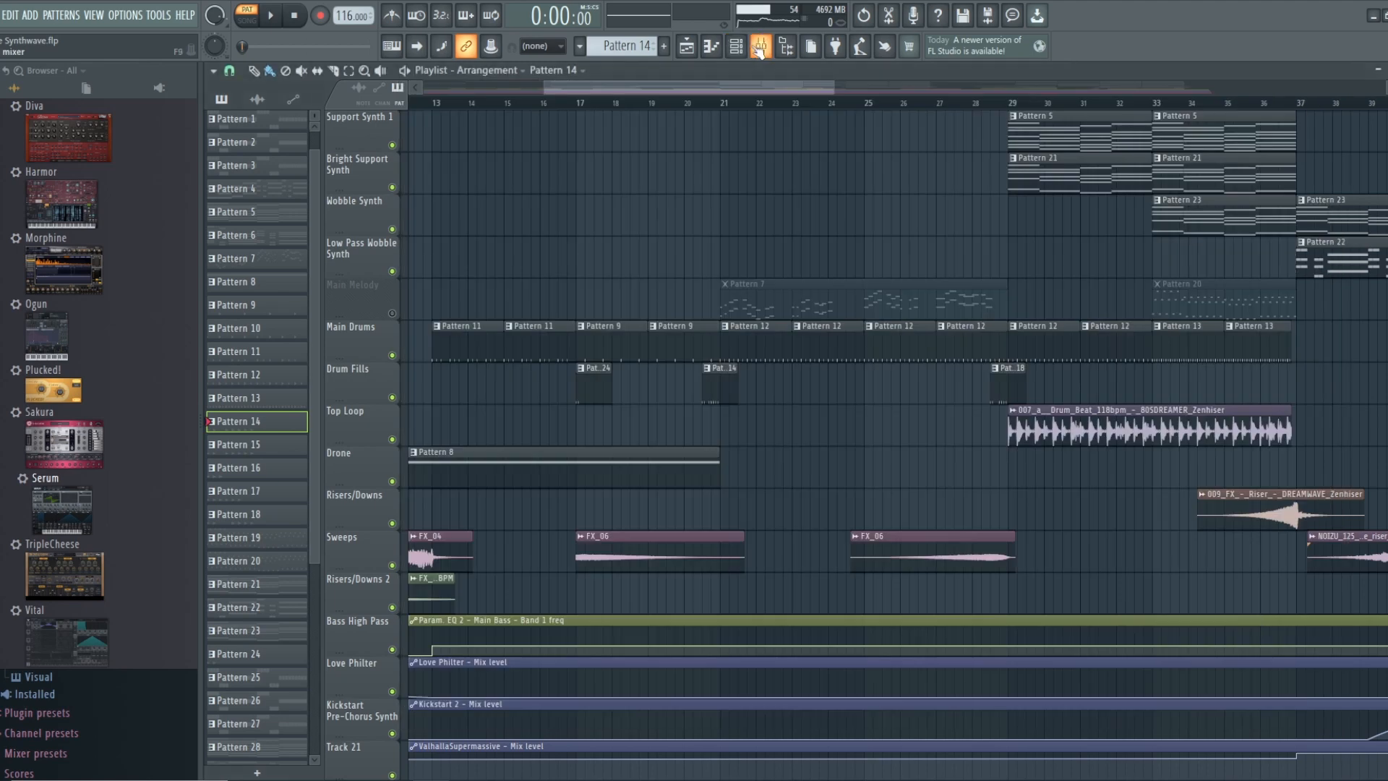
Play the Pattern 14 fill with the mixer open, and open the FabFilter Saturn effect on the Tom 5 track
key("F9")
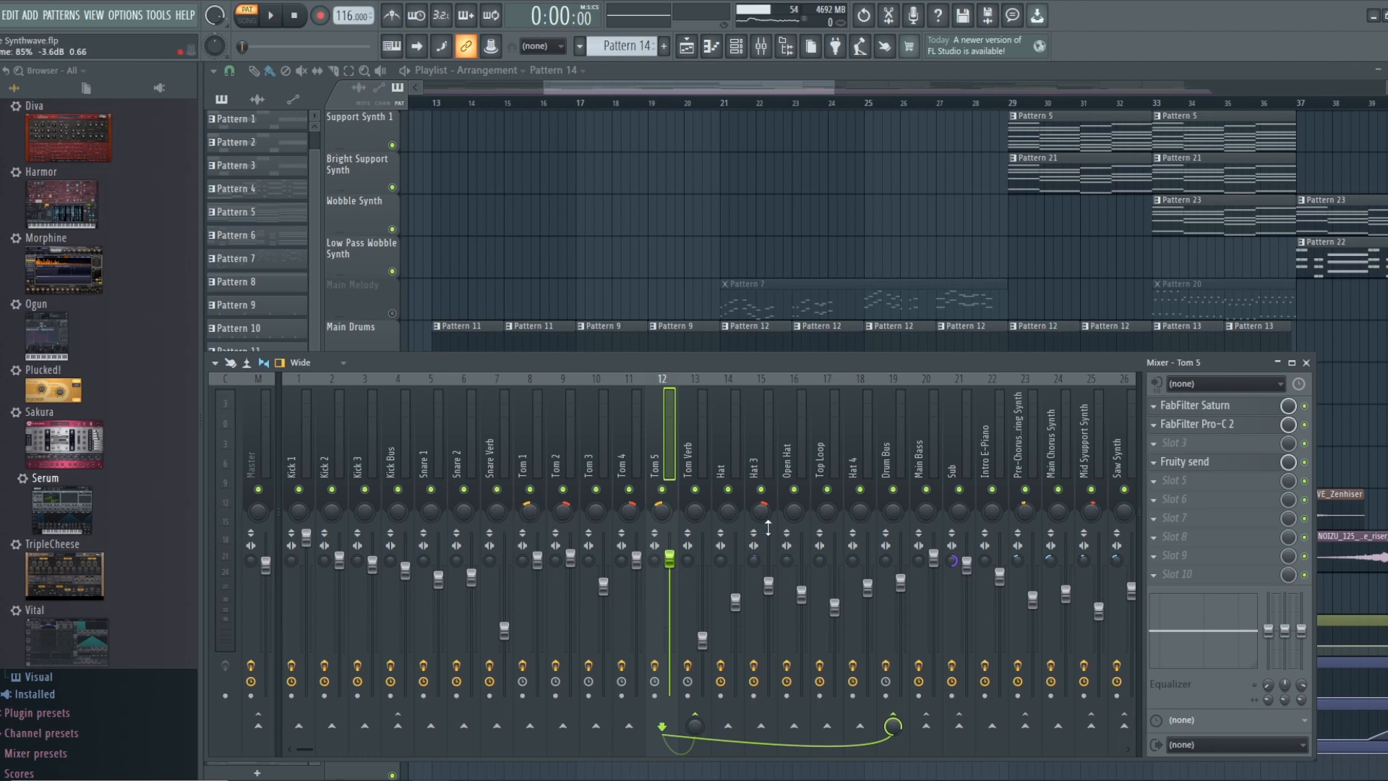
left_click(275, 20)
left_click(296, 20)
left_click(1219, 407)
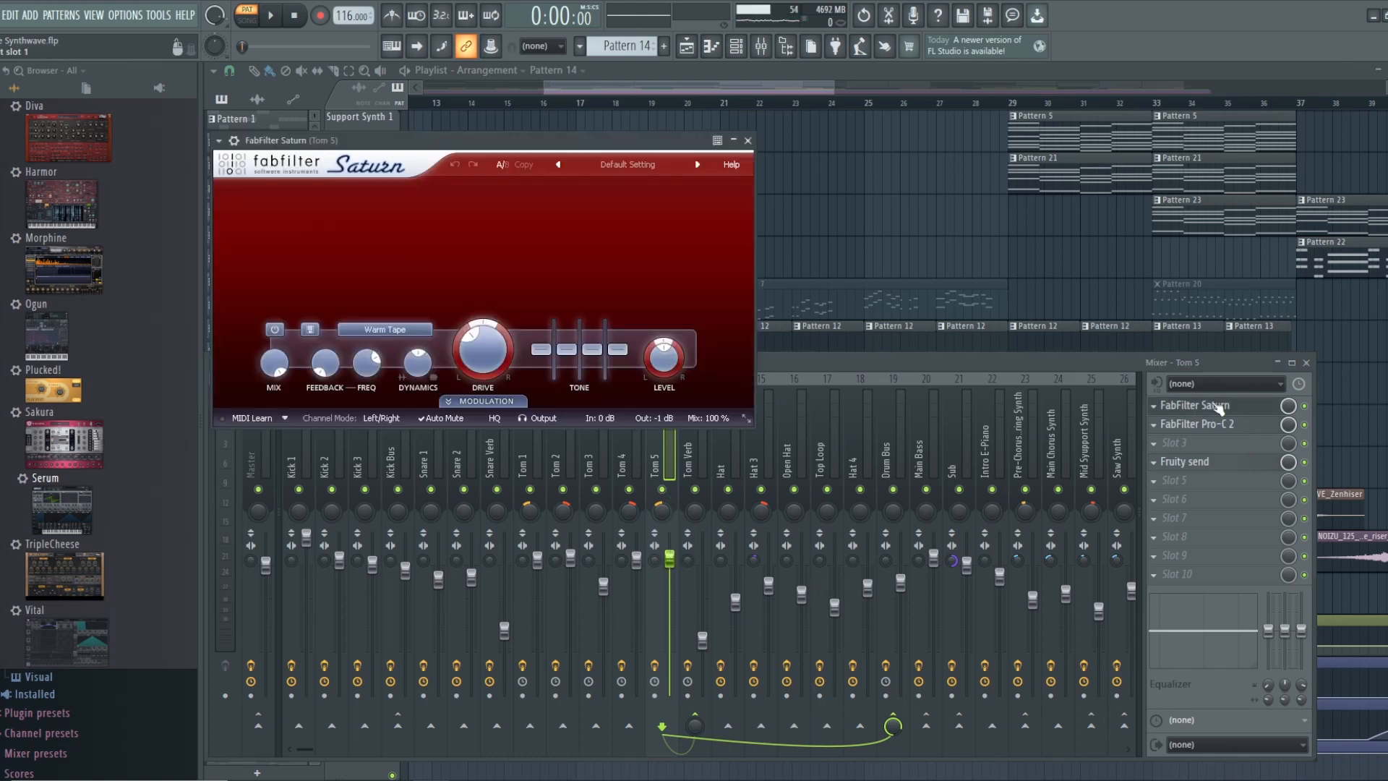
Compare the effects and routing of the Tom 4, Tom 3 and Drum Bus tracks, and return to the playlist
left_click(620, 468)
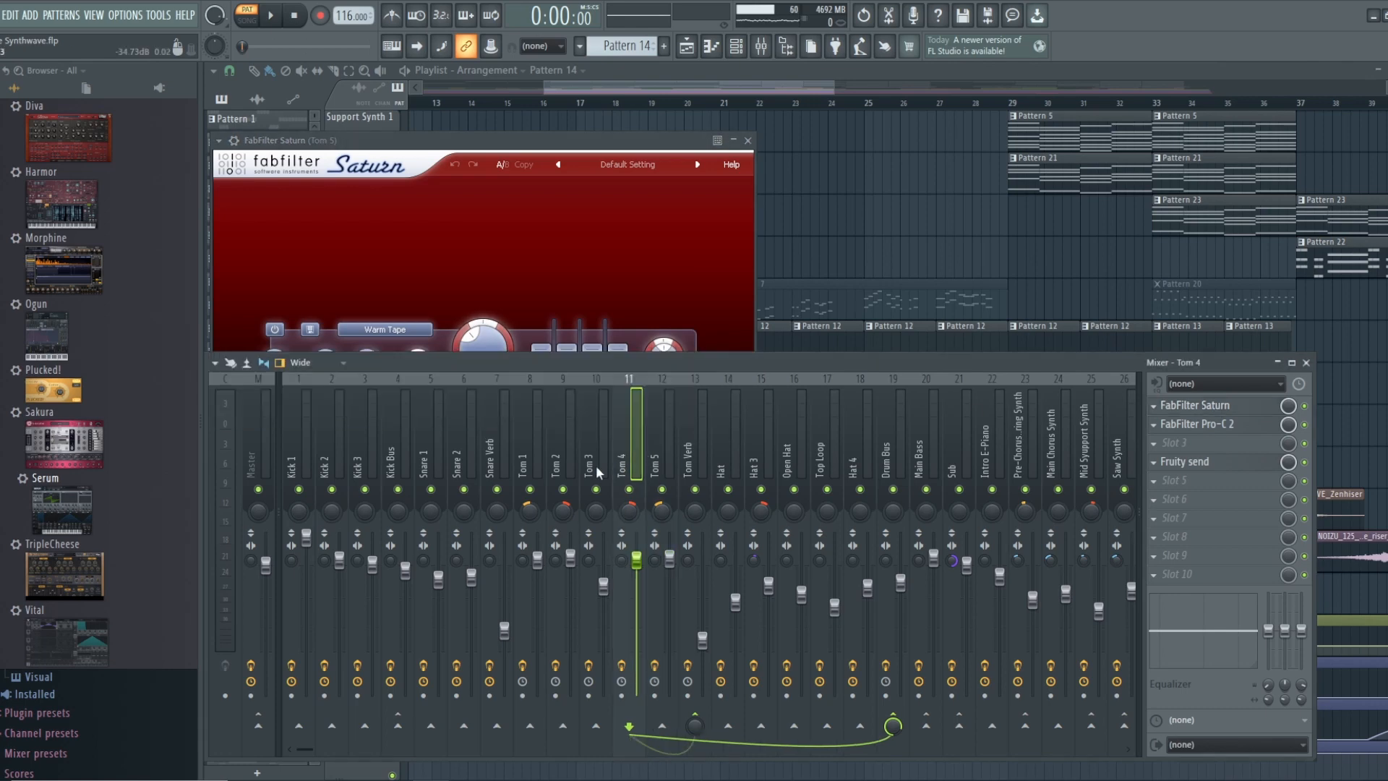
left_click(592, 466)
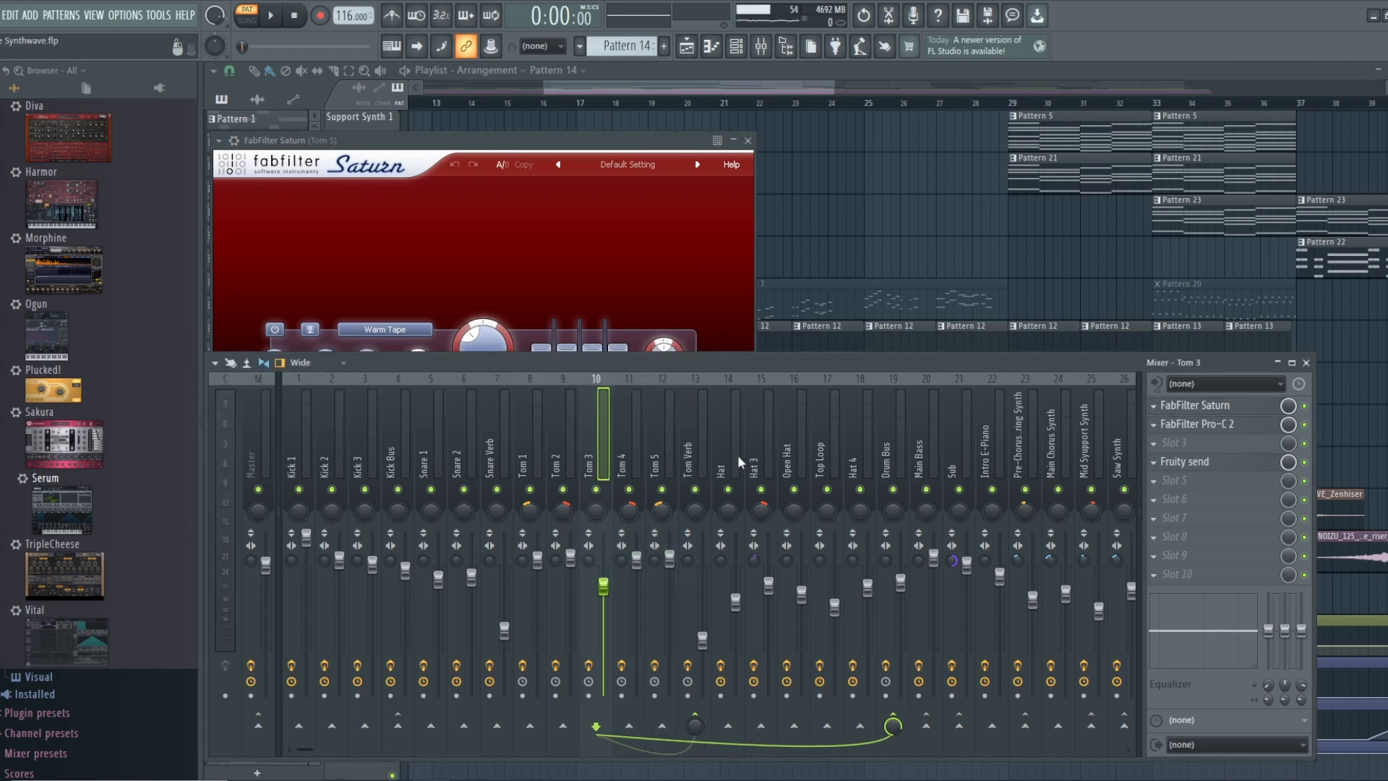
left_click(889, 462)
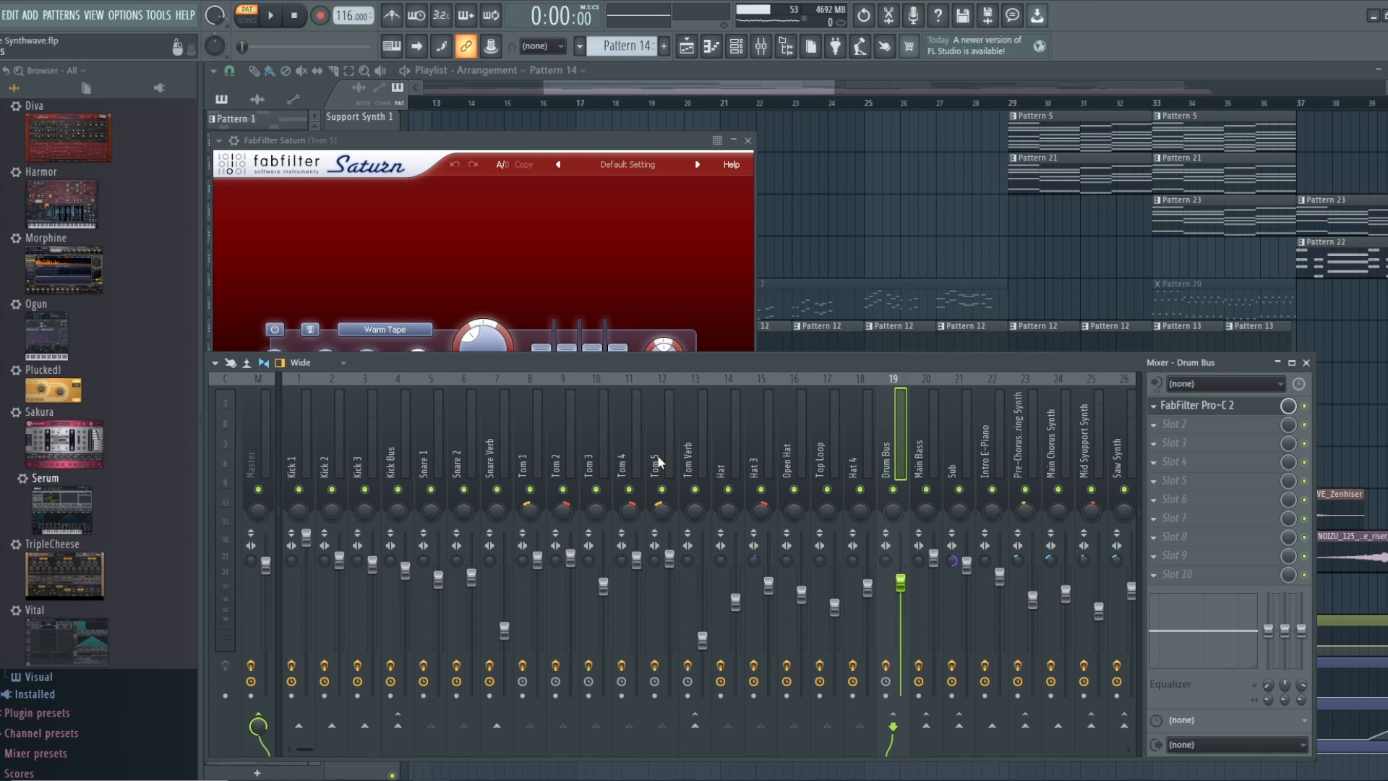
left_click(634, 459)
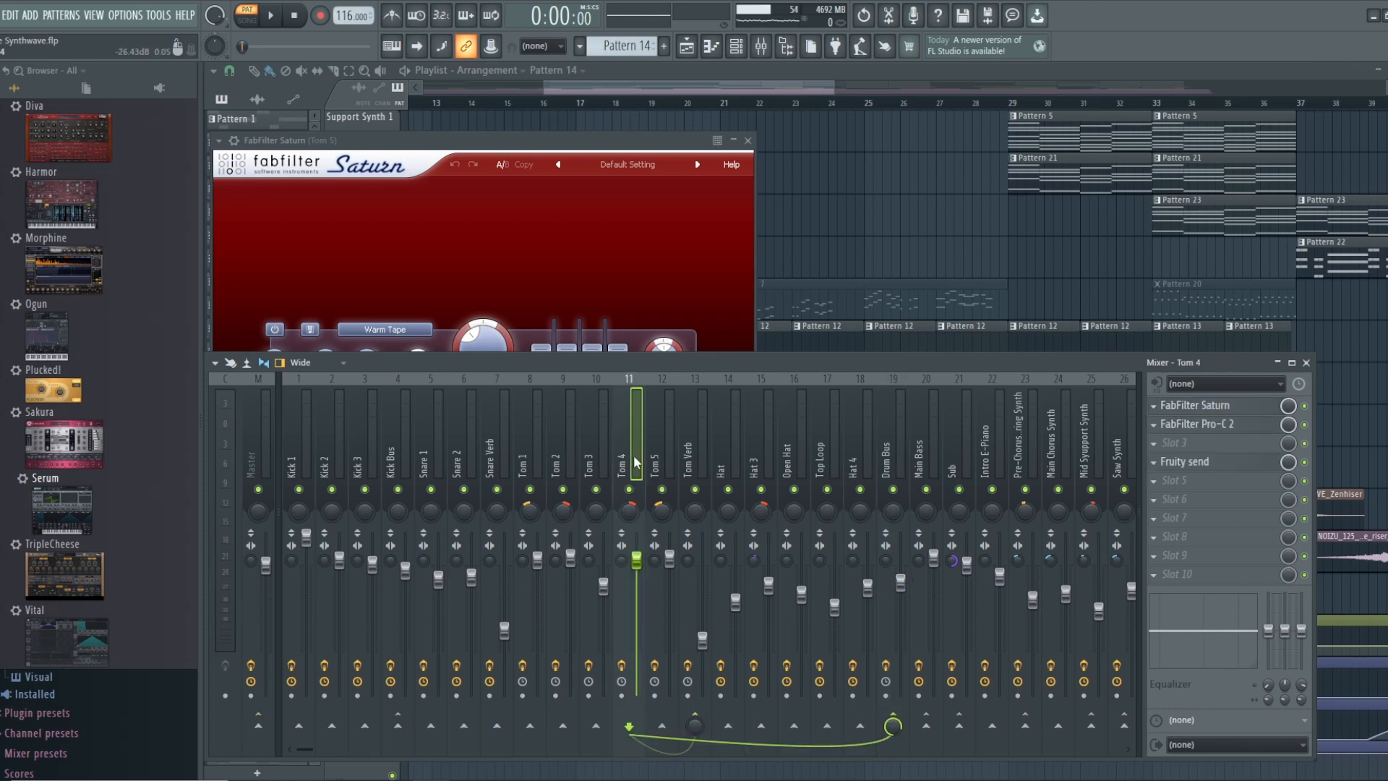
left_click(683, 72)
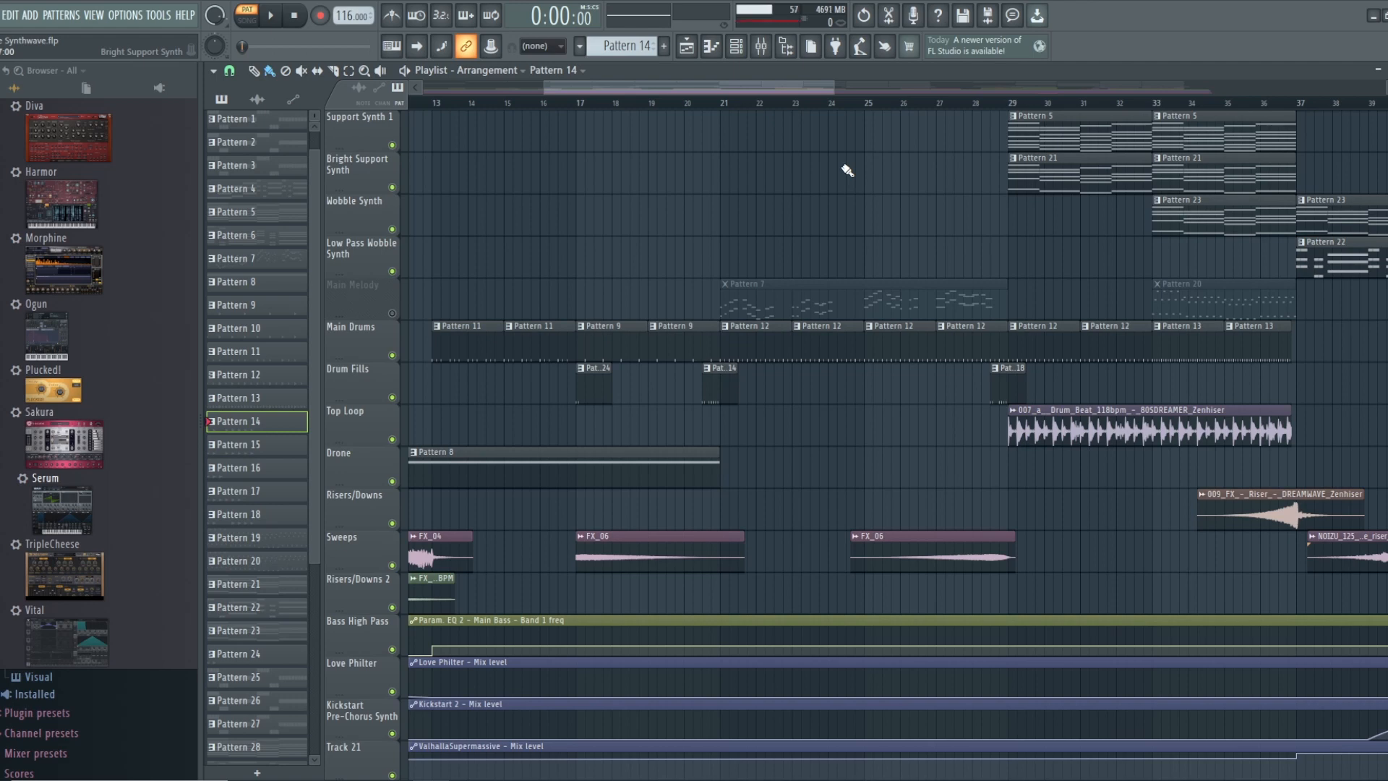
scroll(864, 306, "up", 2)
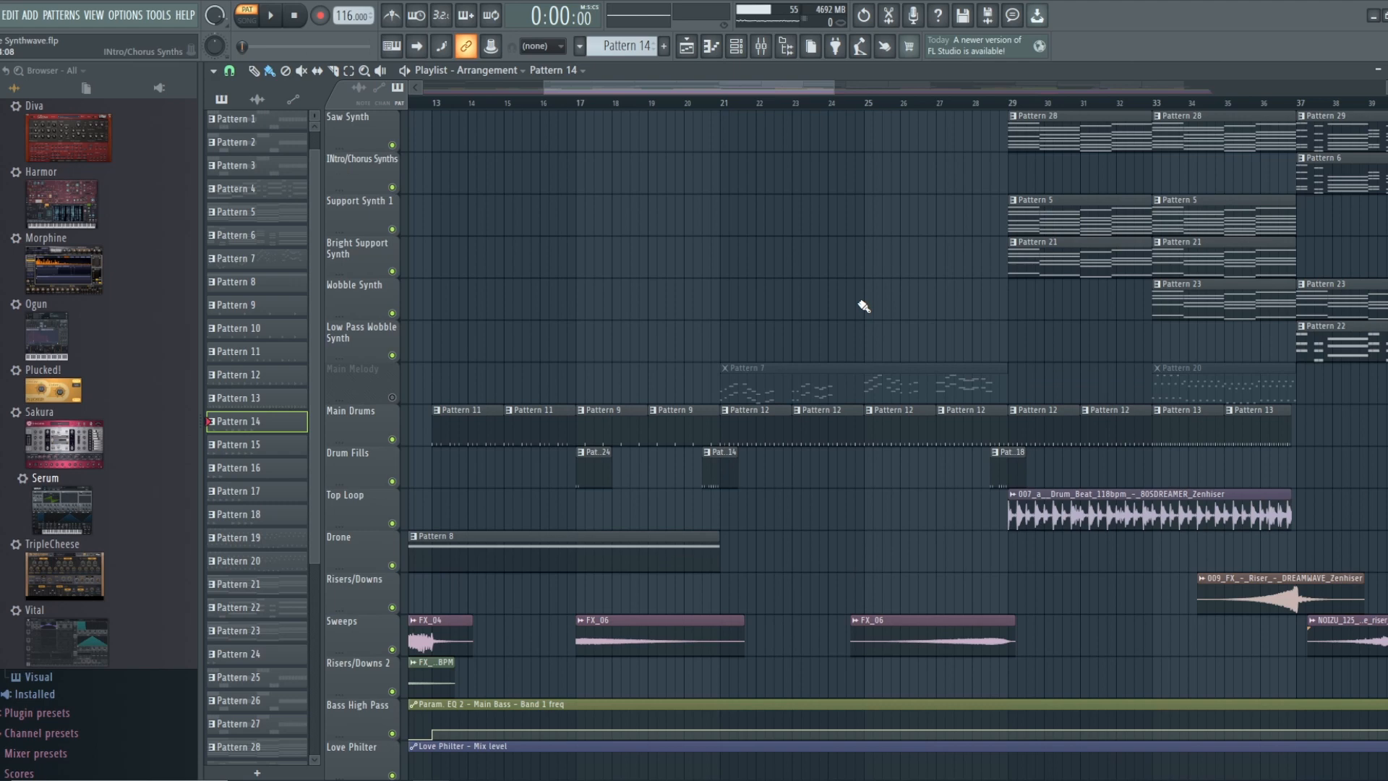